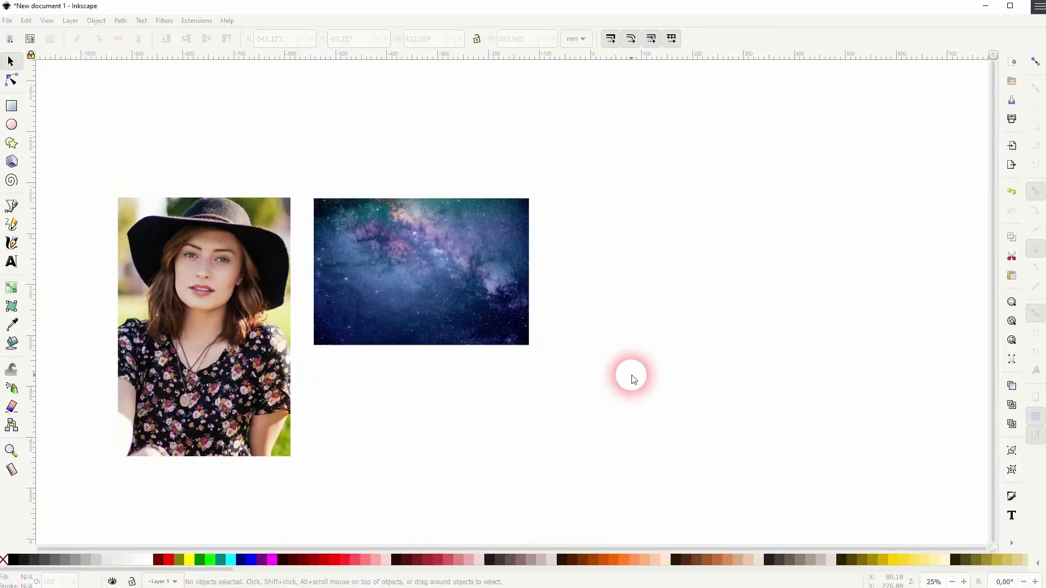
Rotate the galaxy image 90° upright, enlarge it to 406,081 × 595,400 mm, and move it right.
left_click(428, 281)
left_click(245, 325)
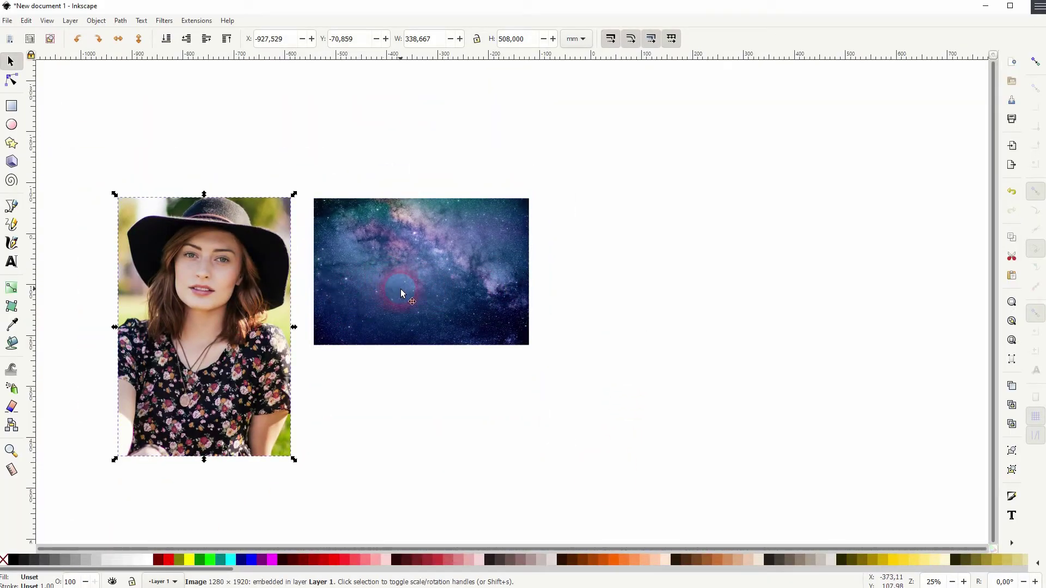
left_click(328, 253)
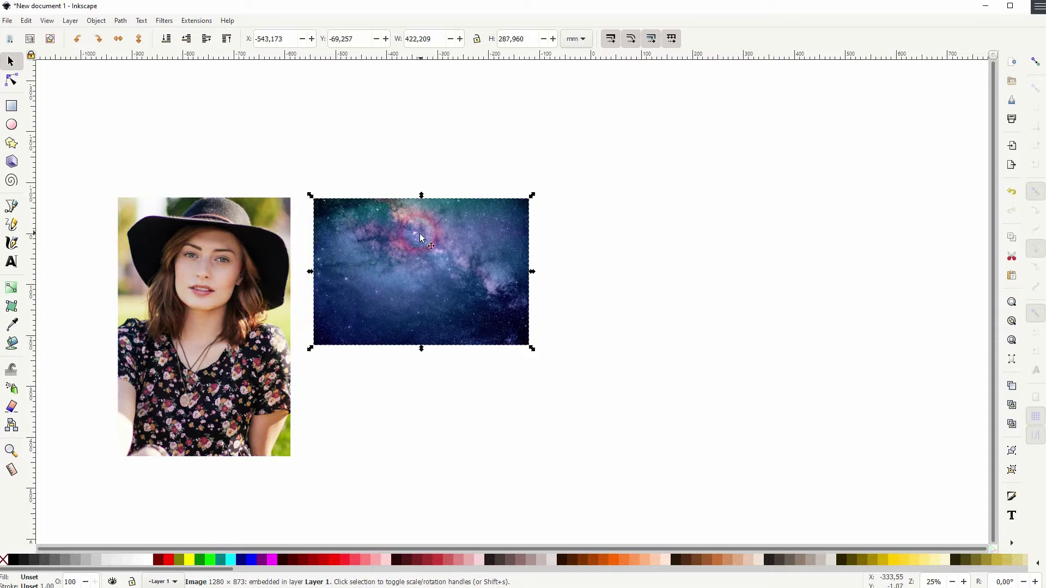
left_click(420, 233)
left_click_drag(532, 196, 497, 346)
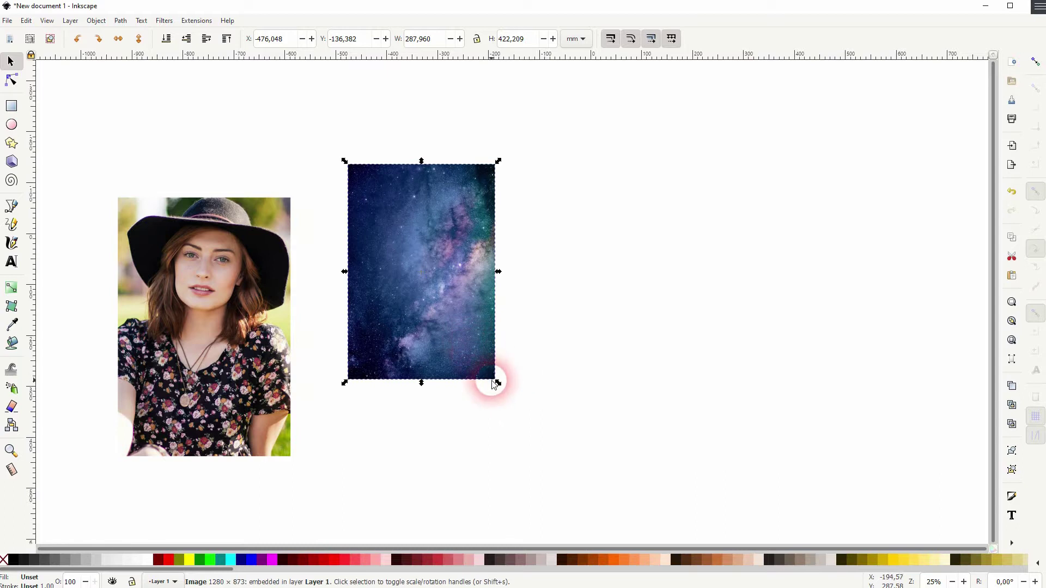
left_click_drag(493, 384, 599, 478)
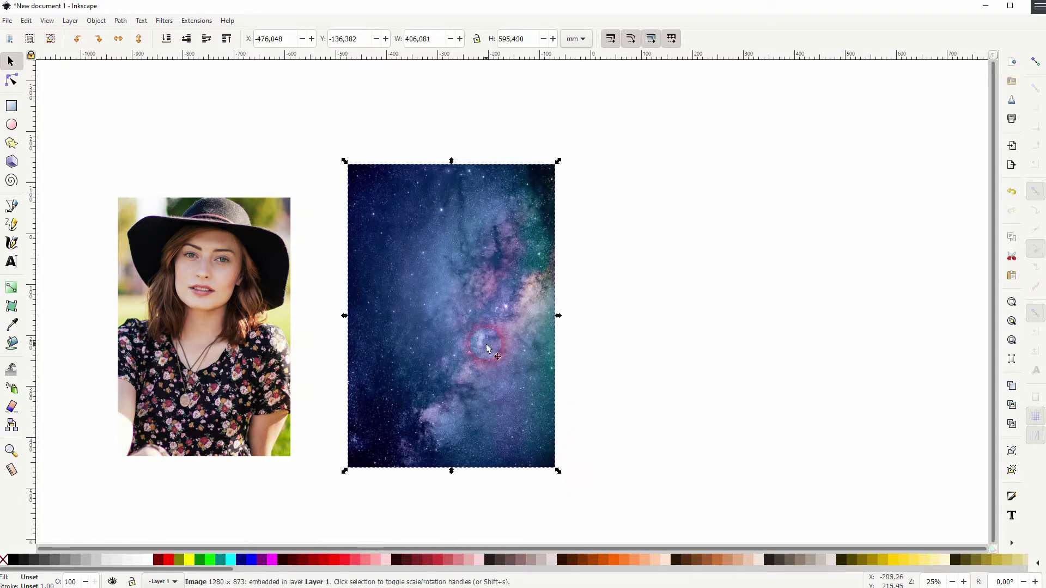
mouse_move(486, 348)
left_mouse_down()
mouse_move(215, 338)
mouse_move(461, 305)
mouse_move(469, 341)
left_mouse_up()
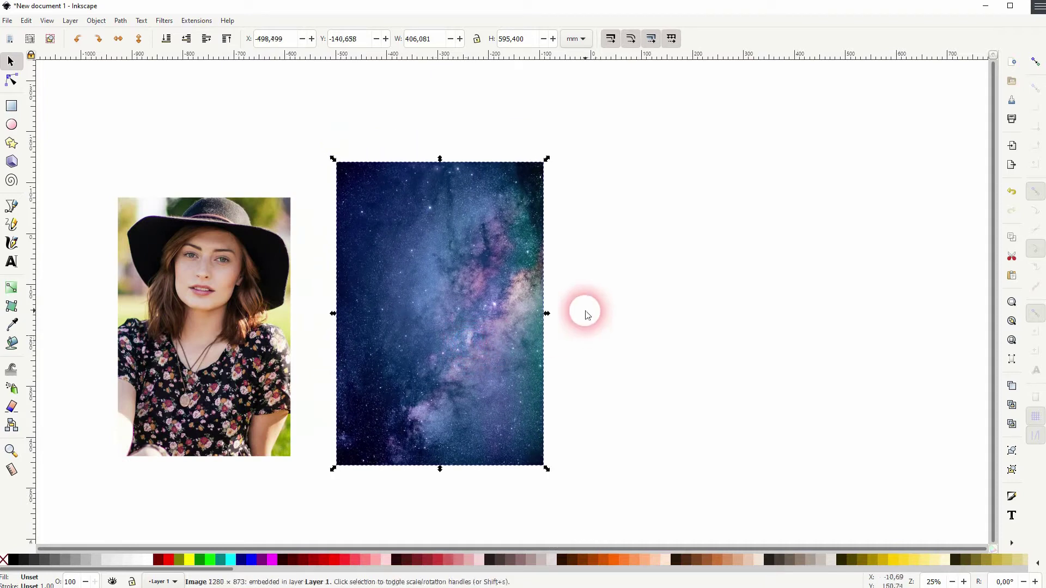
left_click_drag(445, 304, 805, 315)
Trace the woman's photo with Trace Bitmap at brightness cutoff 0.450 into a black-and-white path.
left_click(214, 256)
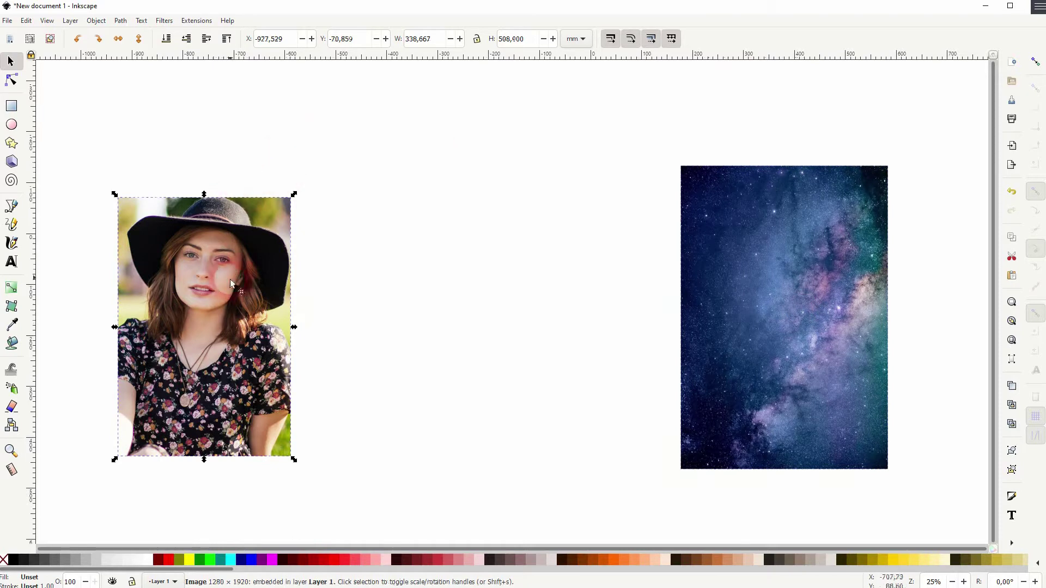
right_click(207, 221)
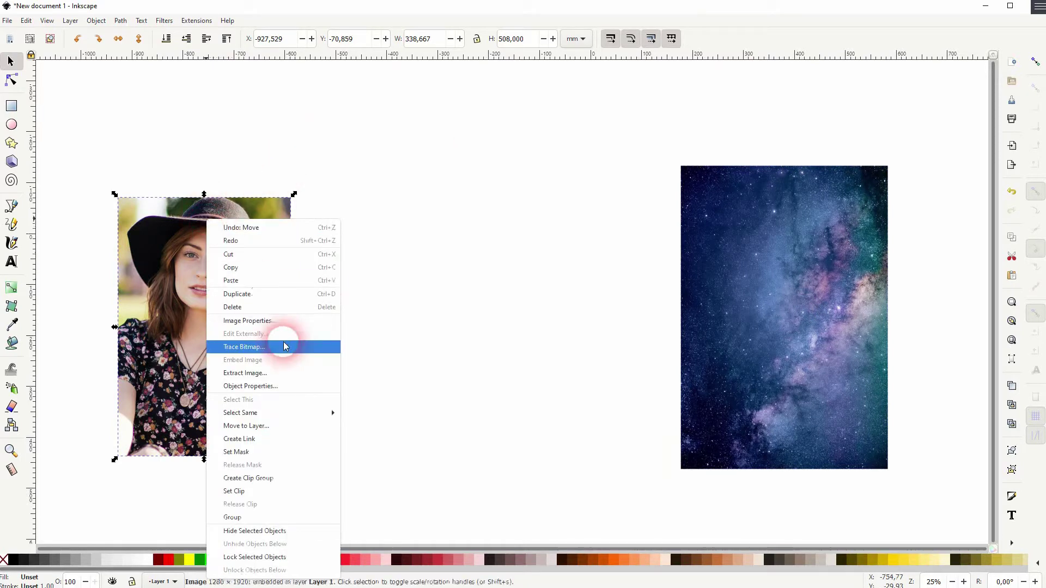
left_click(294, 354)
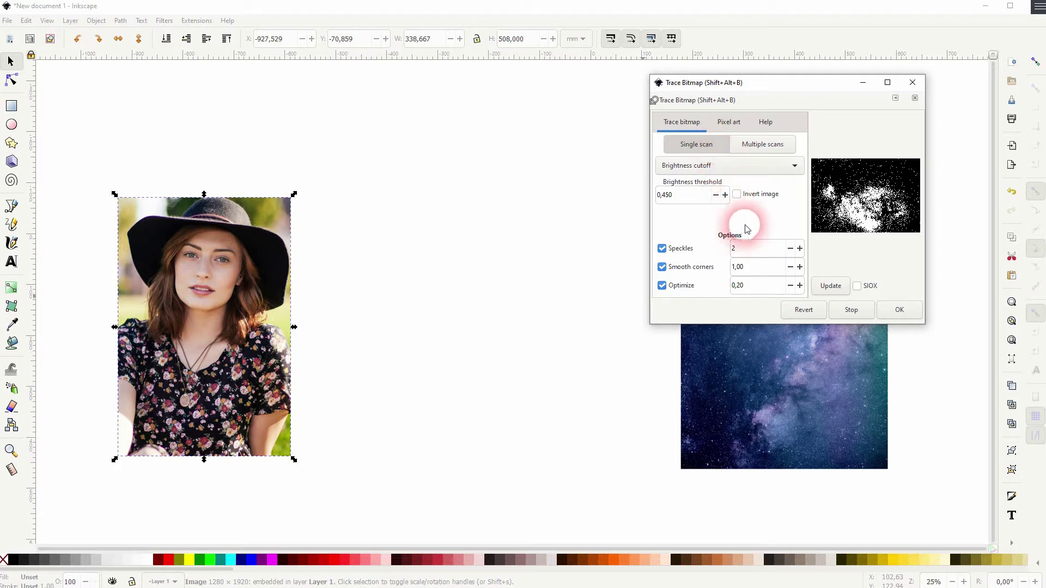
left_click(737, 195)
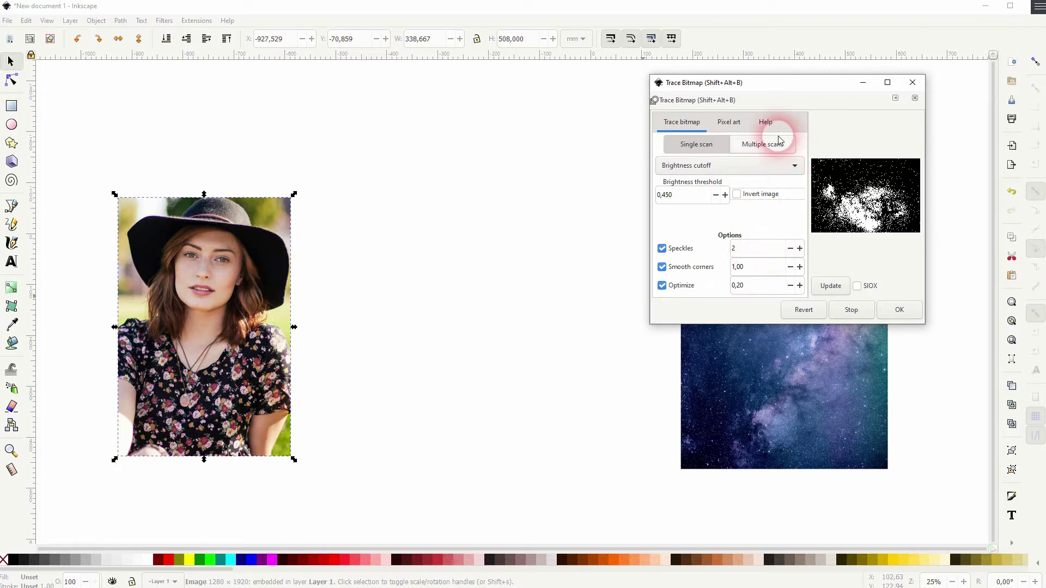
left_click(898, 318)
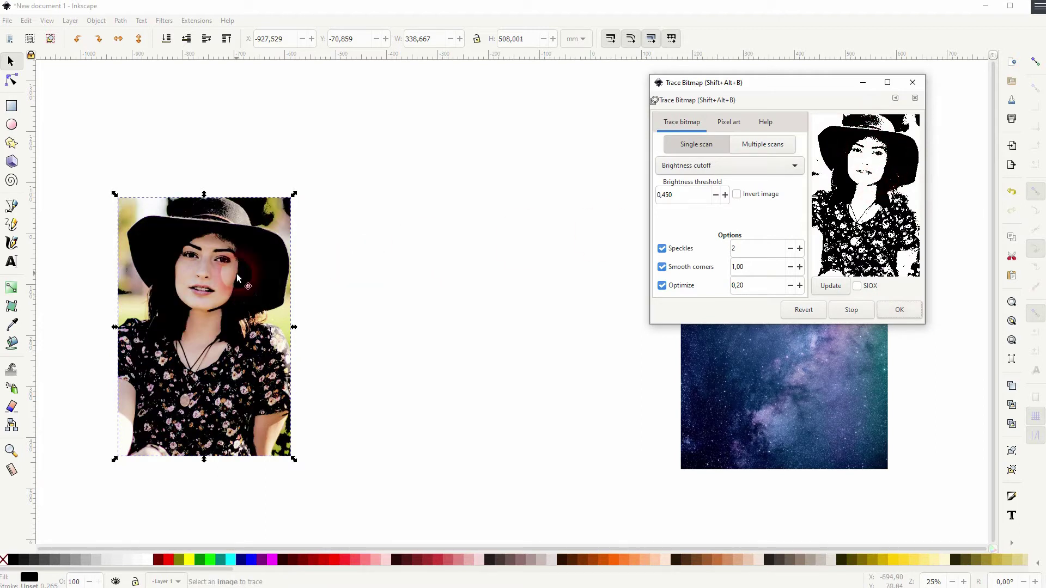
left_click(913, 82)
Move the traced copy onto the galaxy image and raise it to the top.
left_click_drag(221, 268, 763, 283)
left_click(404, 273)
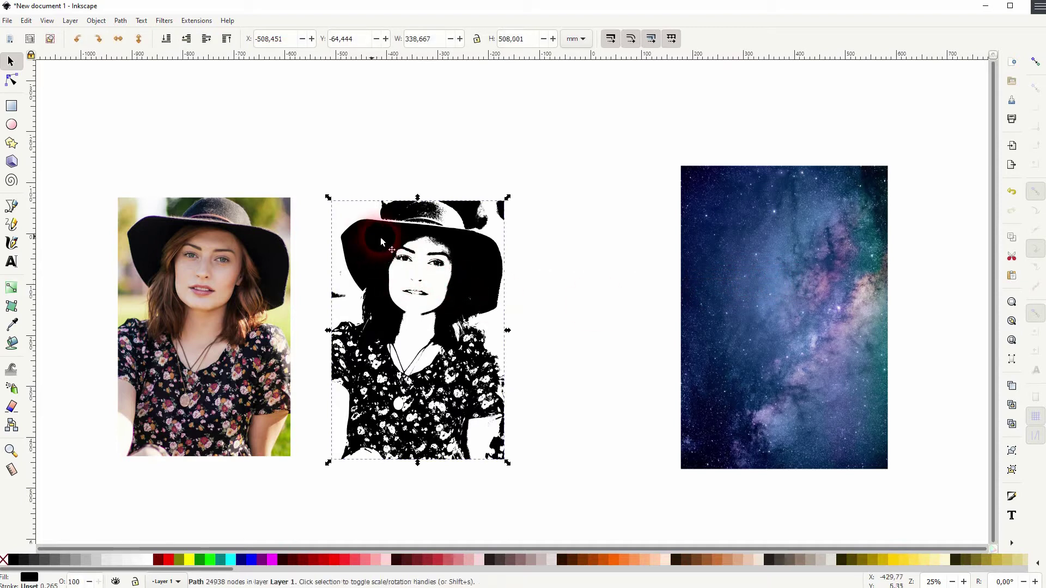
mouse_move(380, 237)
left_mouse_down()
mouse_move(760, 246)
mouse_move(766, 237)
mouse_move(754, 233)
left_mouse_up()
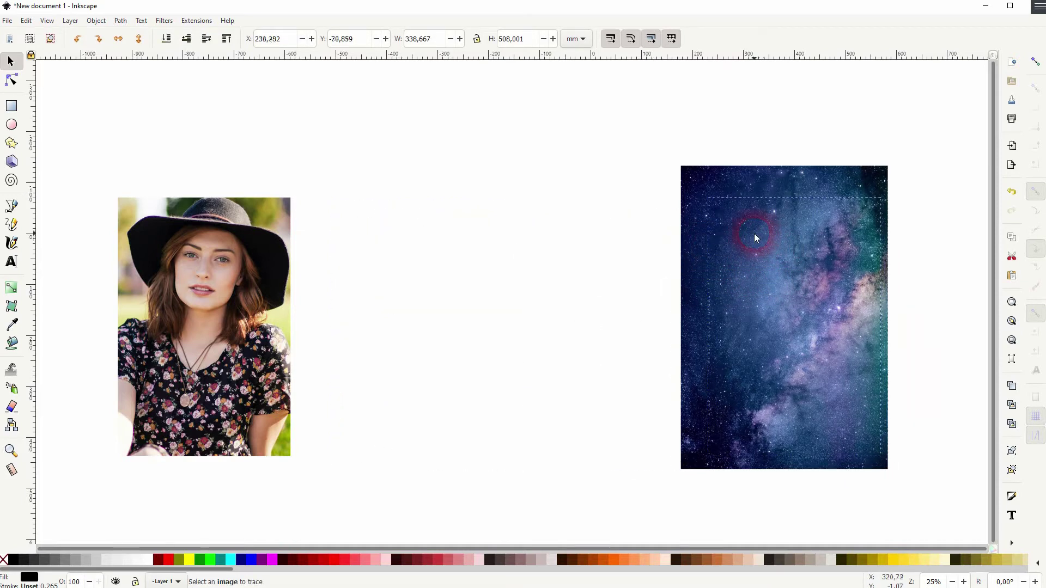
left_click(228, 39)
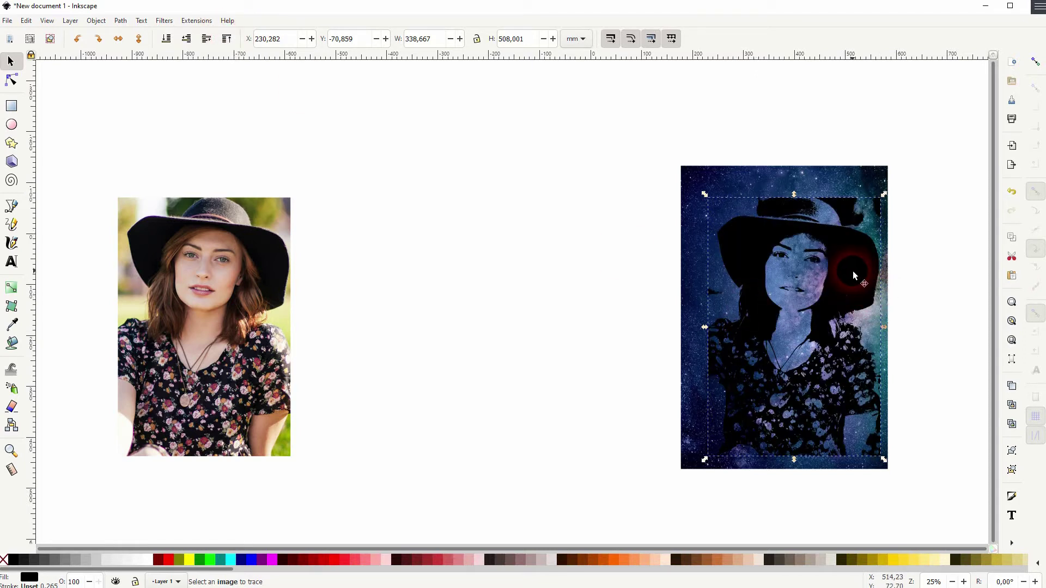
Clip the galaxy image to the traced silhouette with Set Clip.
left_click_drag(630, 493, 947, 119)
right_click(783, 188)
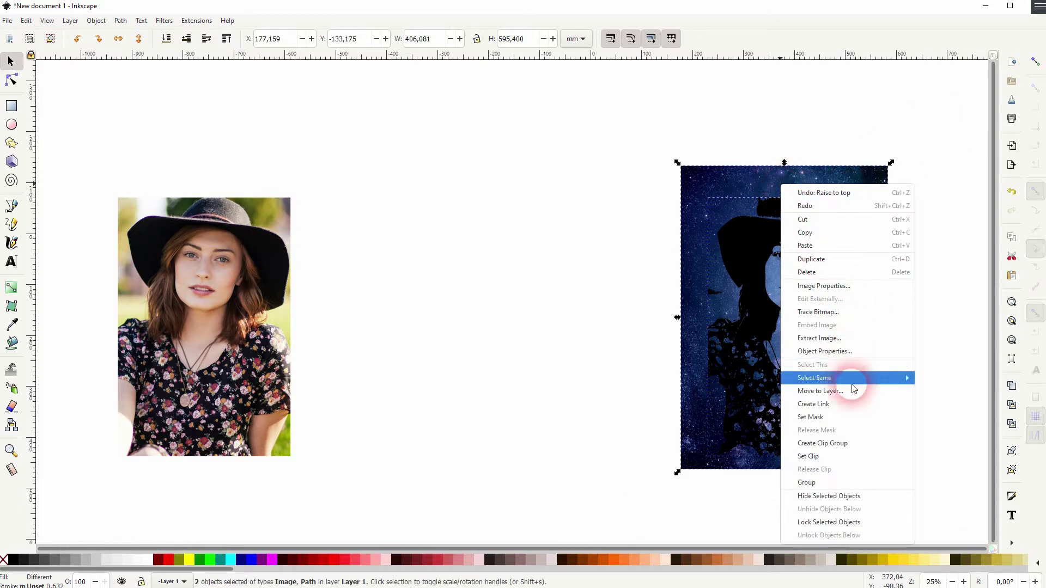
left_click(859, 456)
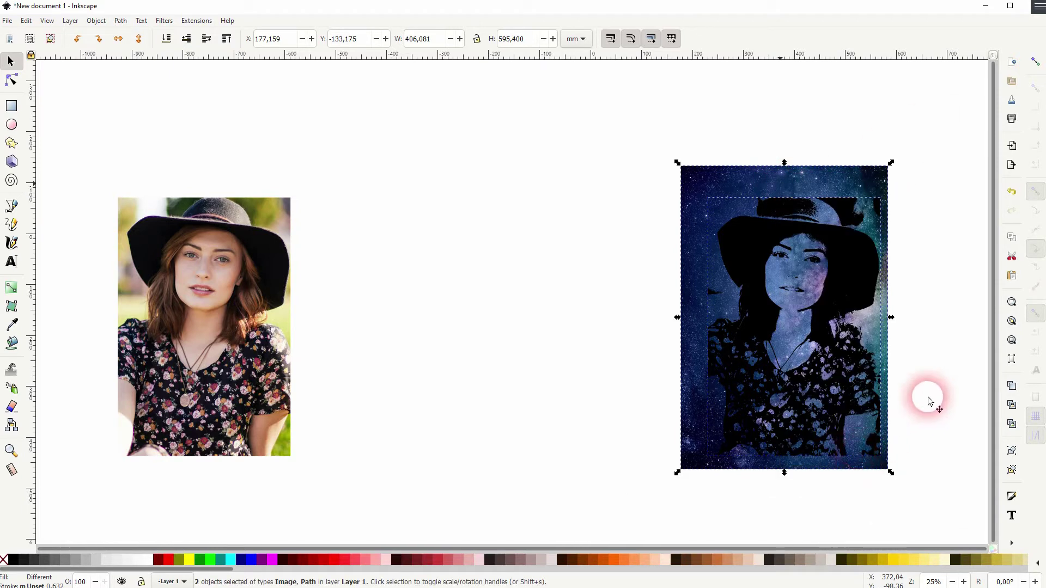
left_click(962, 370)
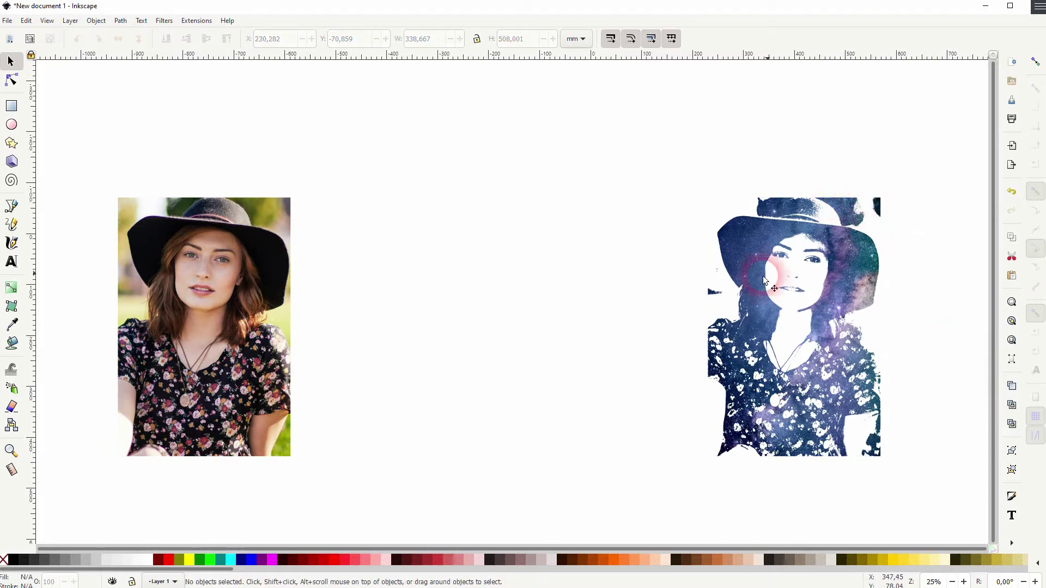
Release the clip and move the traced portrait to the canvas centre.
left_click(780, 218)
right_click(779, 218)
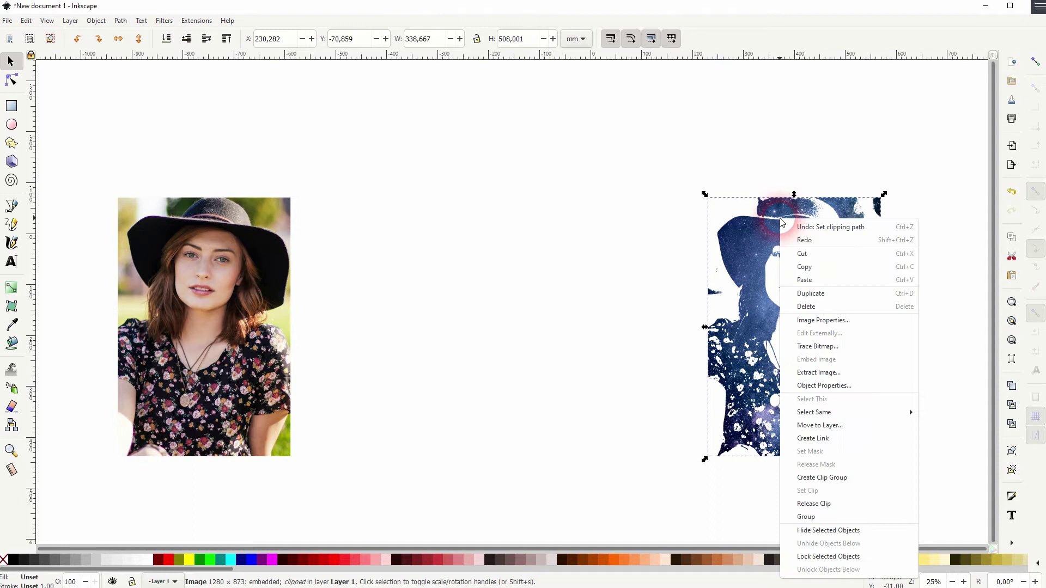
left_click(875, 512)
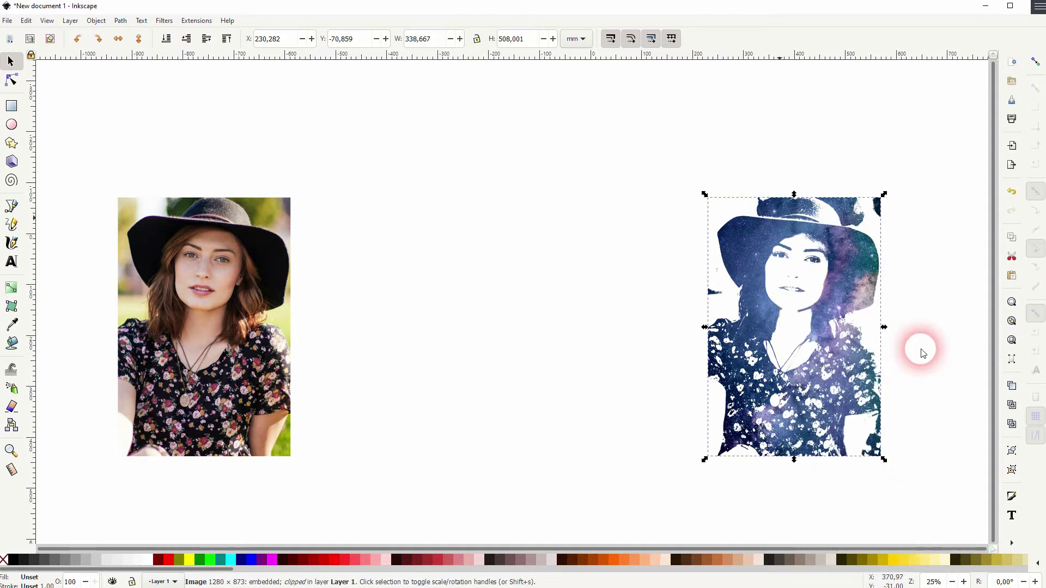
left_click(923, 344)
left_click_drag(806, 270, 520, 267)
Draw a closed straight-segment outline around the stray speck left of the hat.
scroll(418, 307, "up", 3)
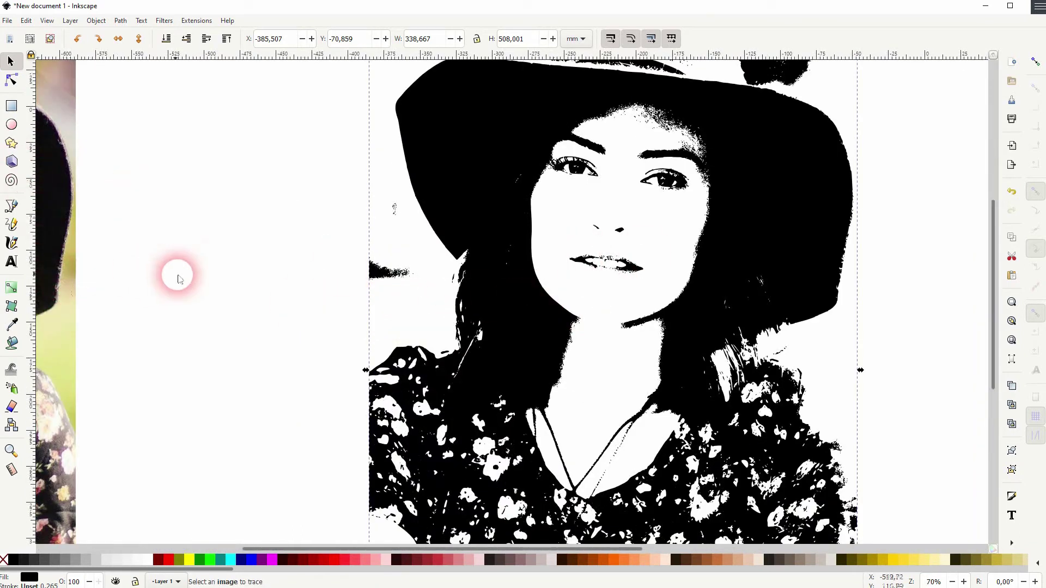
left_click(175, 274)
left_click(12, 207)
left_click(348, 309)
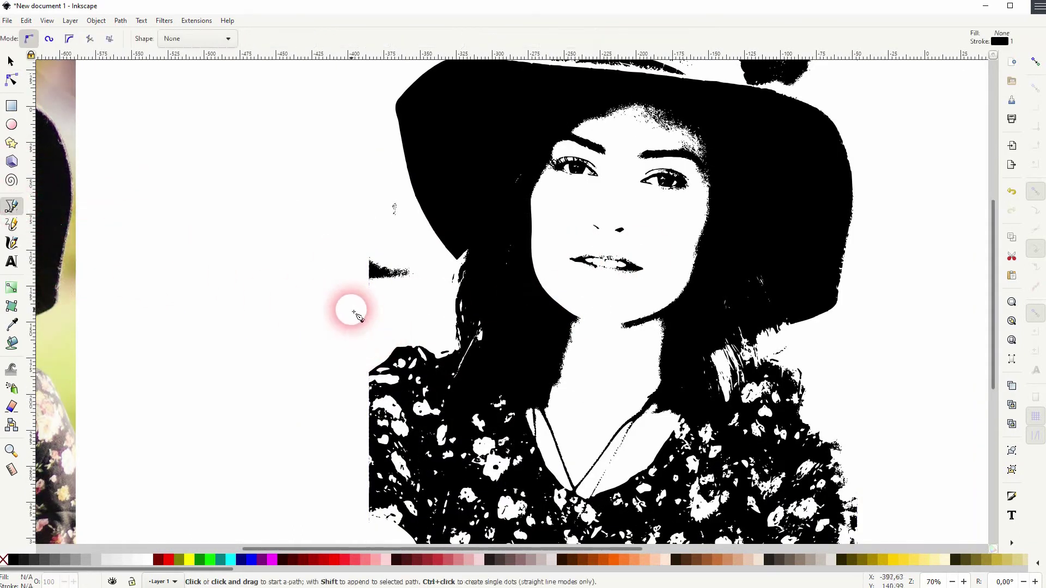
left_click(441, 293)
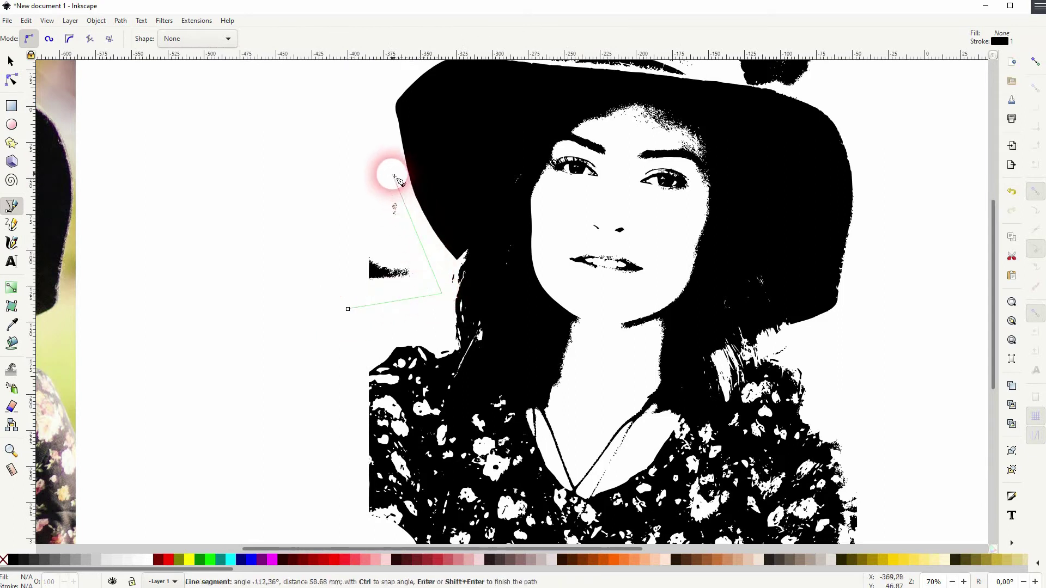
left_click(392, 175)
left_click(330, 191)
left_click(335, 270)
left_click(348, 308)
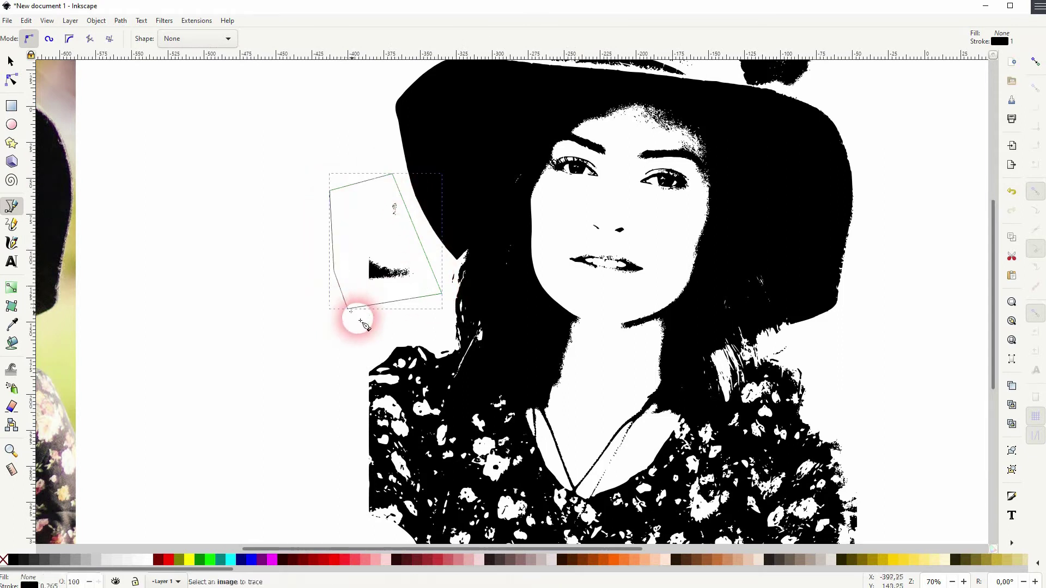
Subtract the outline from the traced portrait with Path > Difference.
left_click(9, 62)
scroll(205, 225, "down", 2, "ctrl")
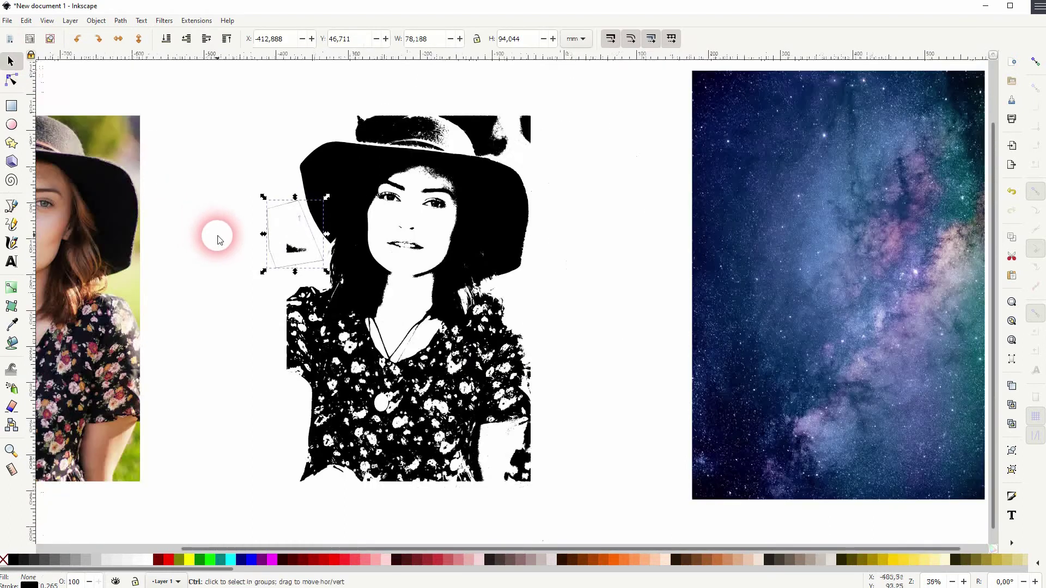
mouse_move(243, 512)
left_mouse_down()
mouse_move(448, 222)
mouse_move(588, 89)
left_mouse_up()
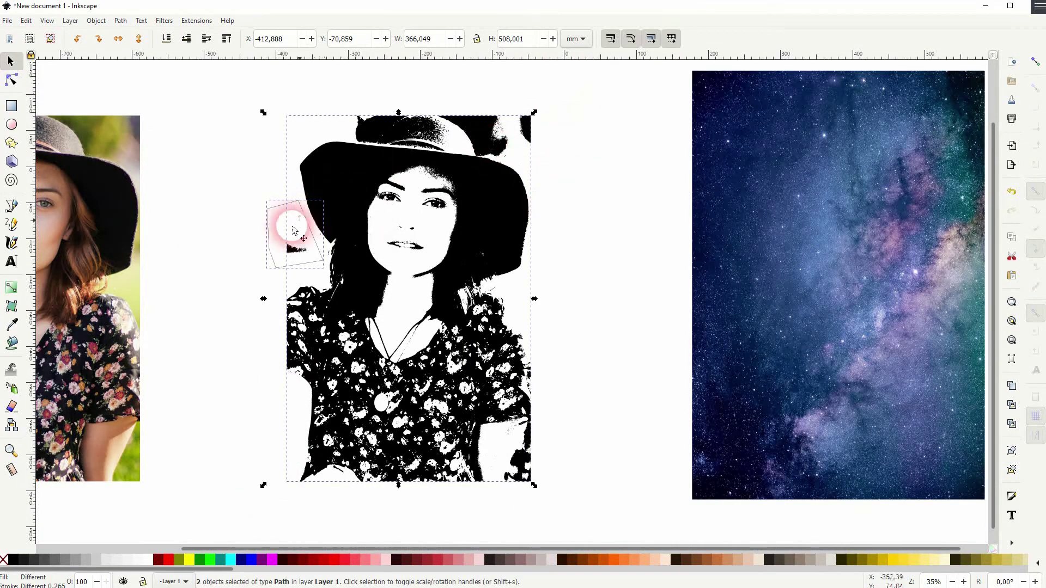
left_click(121, 22)
left_click(158, 87)
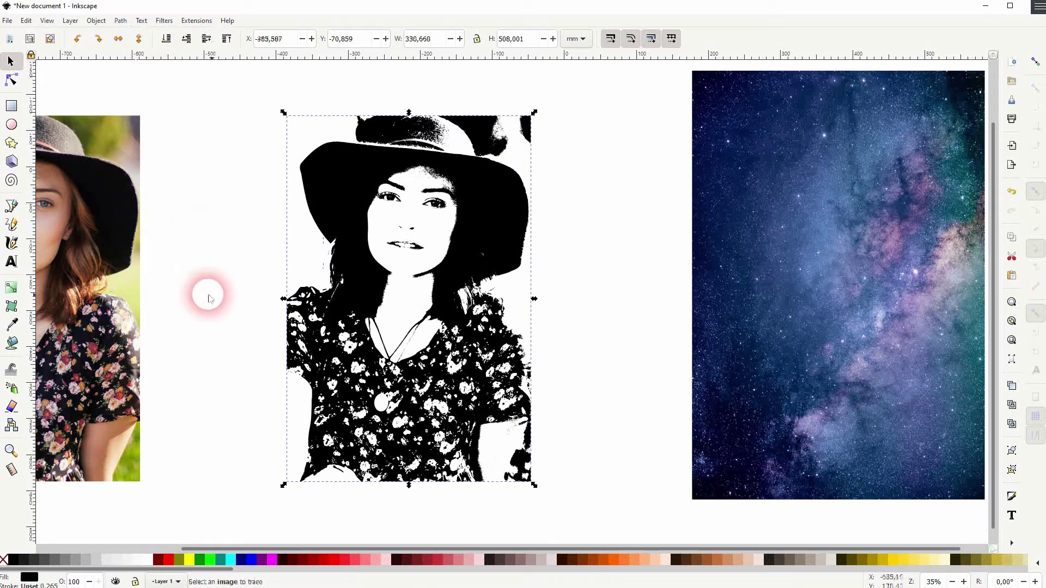
Zoom to the hat top and start a Bezier outline along the hat crown.
left_click(486, 125)
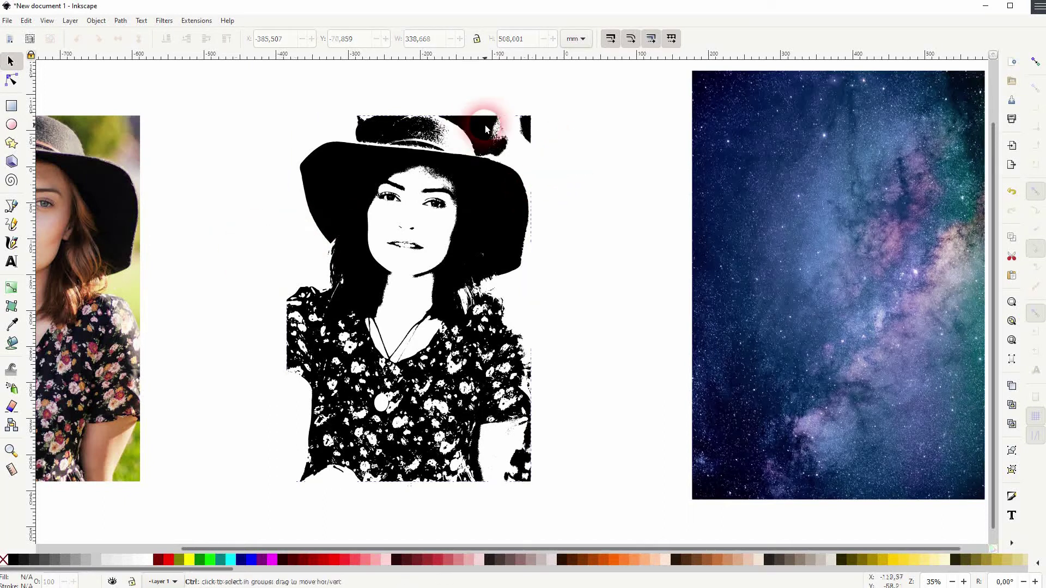
scroll(486, 125, "up", 3)
left_click_drag(376, 180, 511, 234)
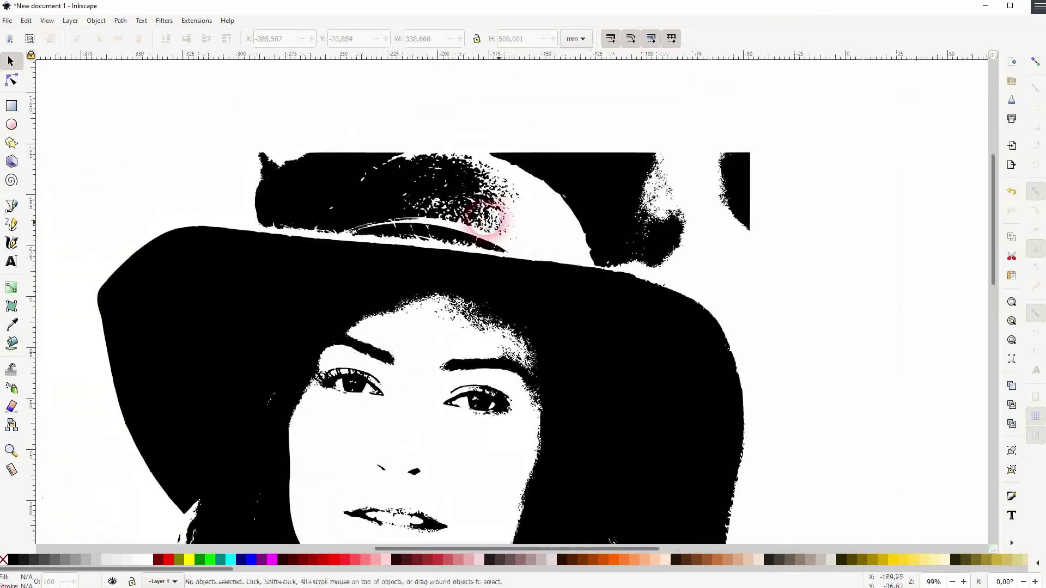
left_click(12, 206)
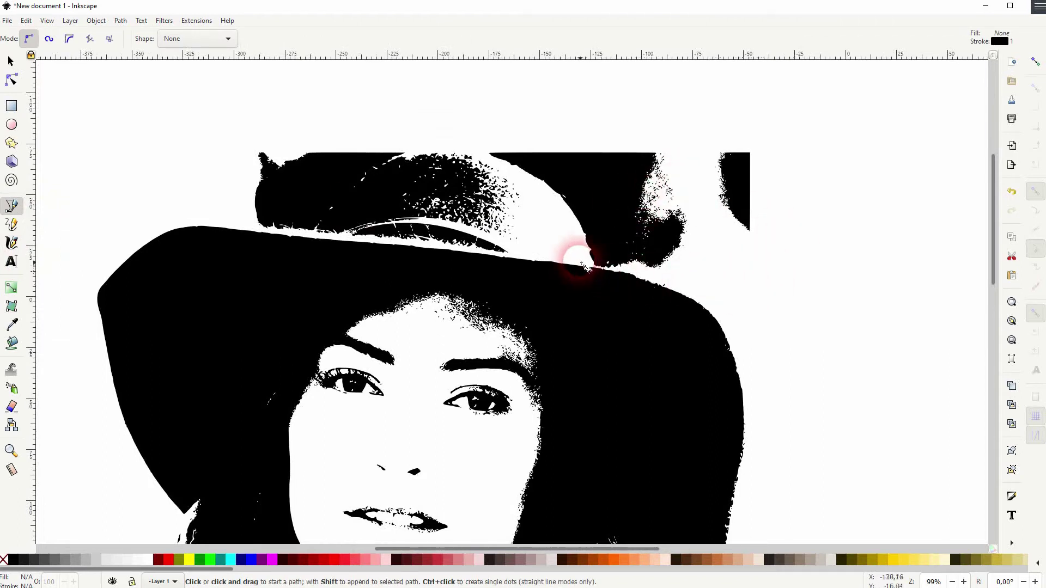
left_click(581, 259)
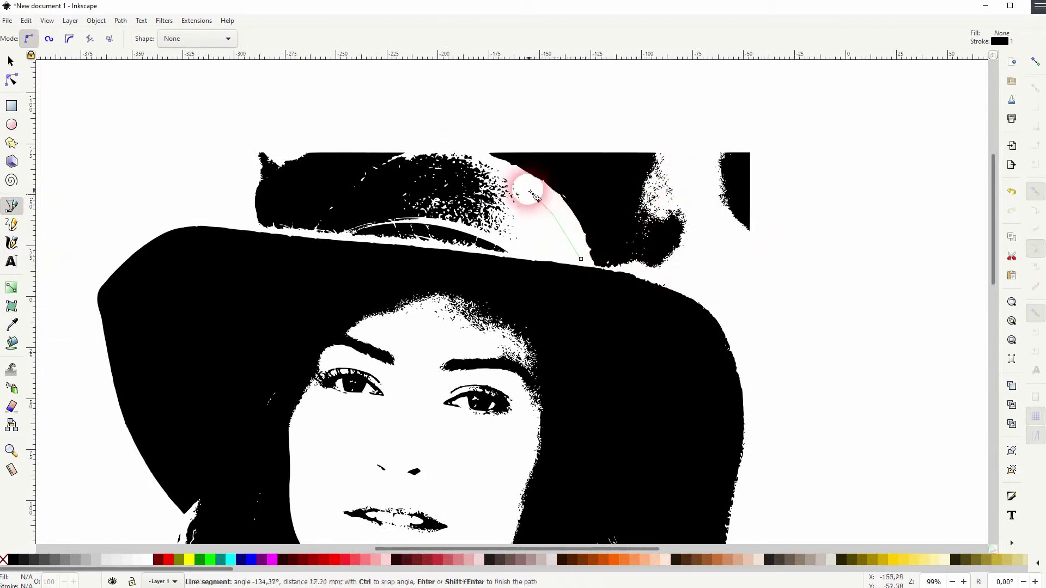
left_click(488, 158)
left_click(462, 139)
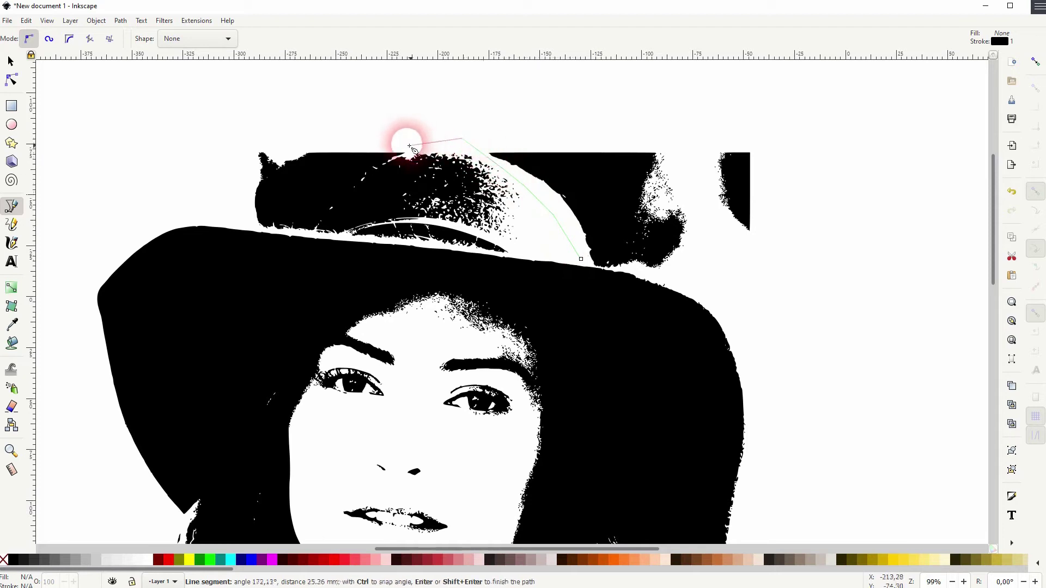
left_click(401, 138)
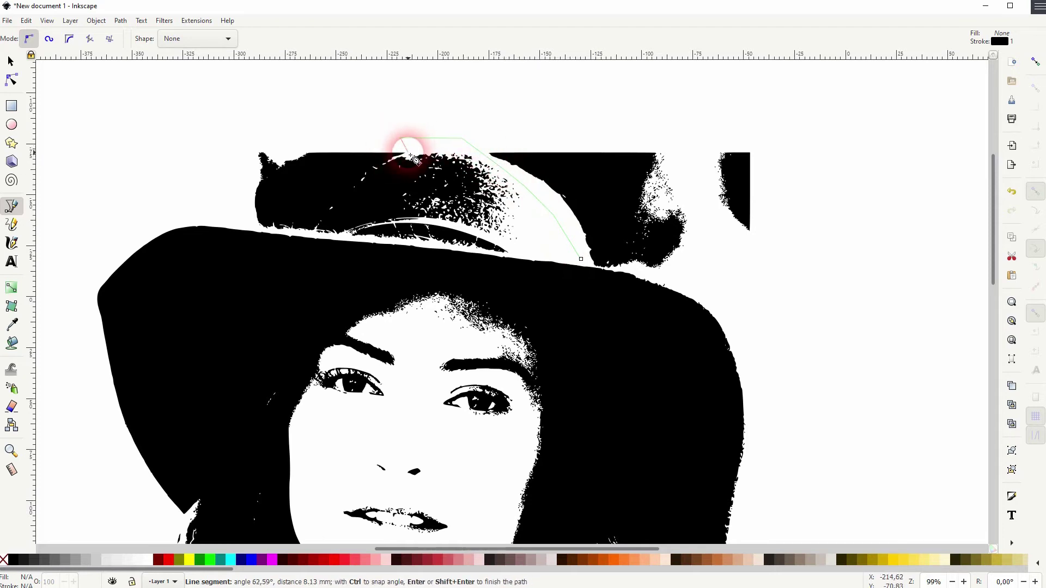
left_click(407, 154)
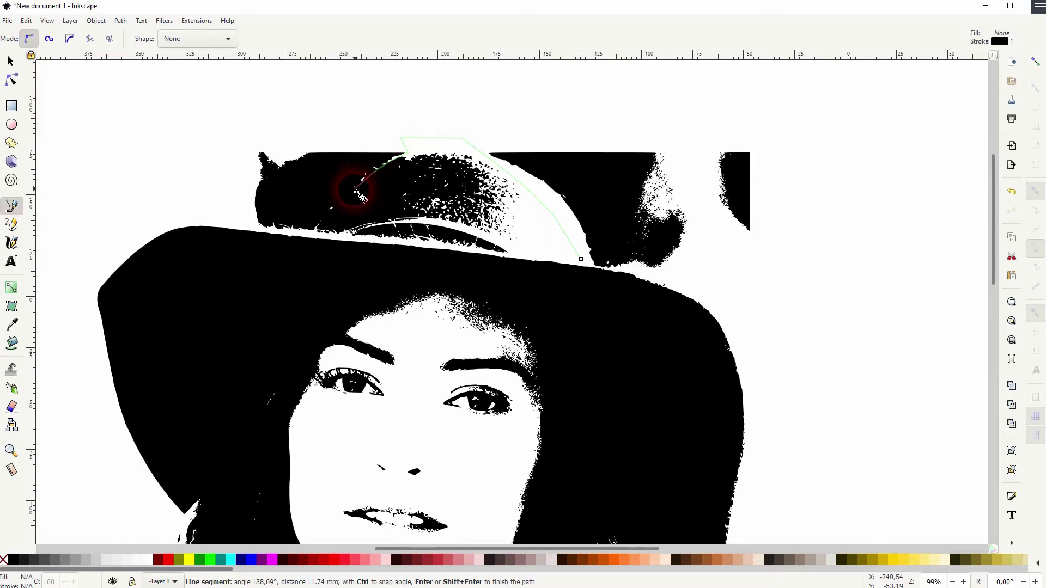
Continue the outline across the crown, along the brim, and around the left side.
left_click(358, 195)
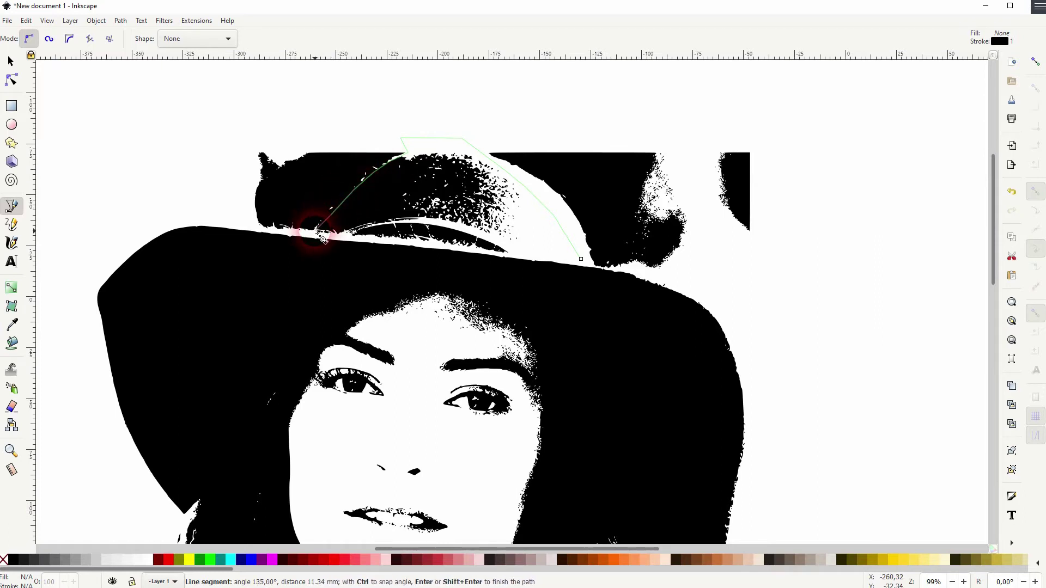
left_click(320, 233)
left_click(303, 239)
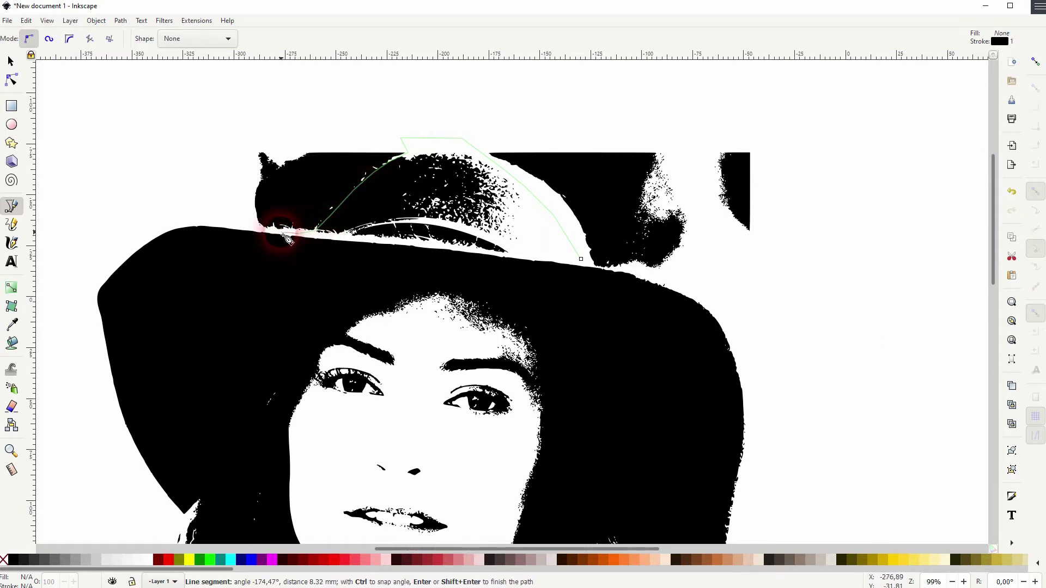
left_click(283, 234)
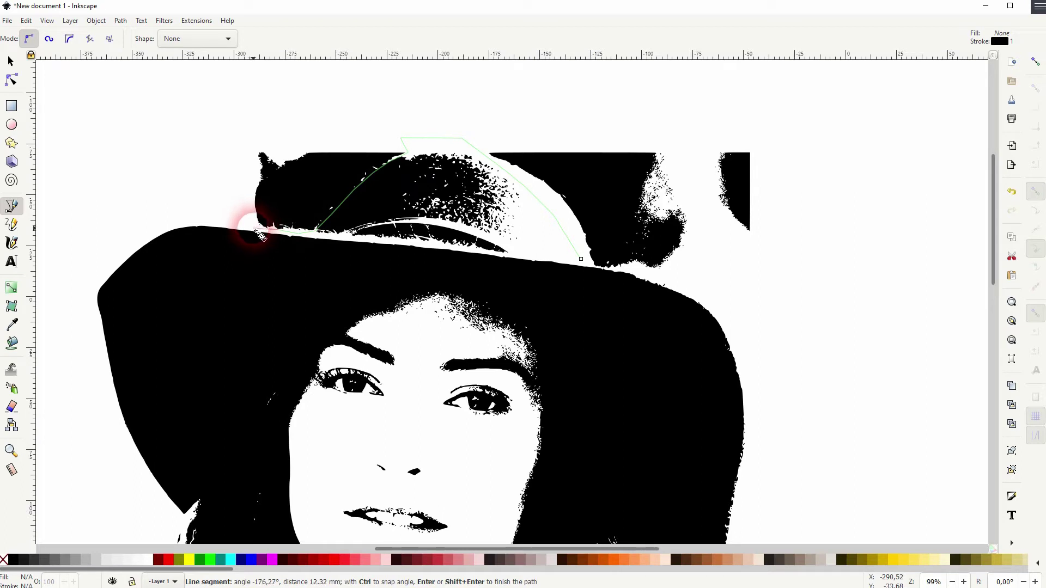
left_click(254, 228)
left_click(224, 193)
left_click(240, 116)
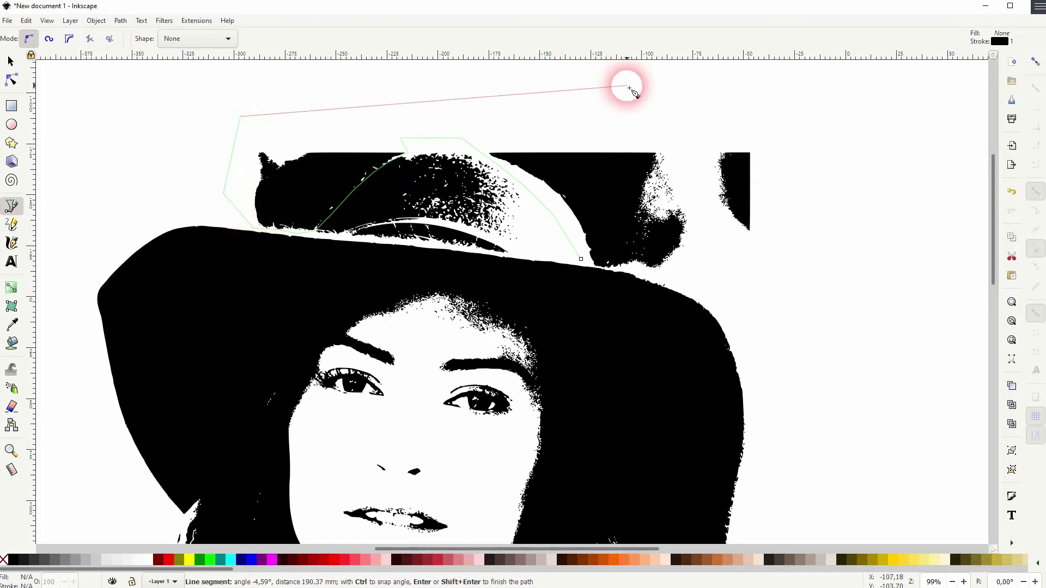
Extend the outline across the top to the right edge, back to the brim, and close it.
left_click(627, 86)
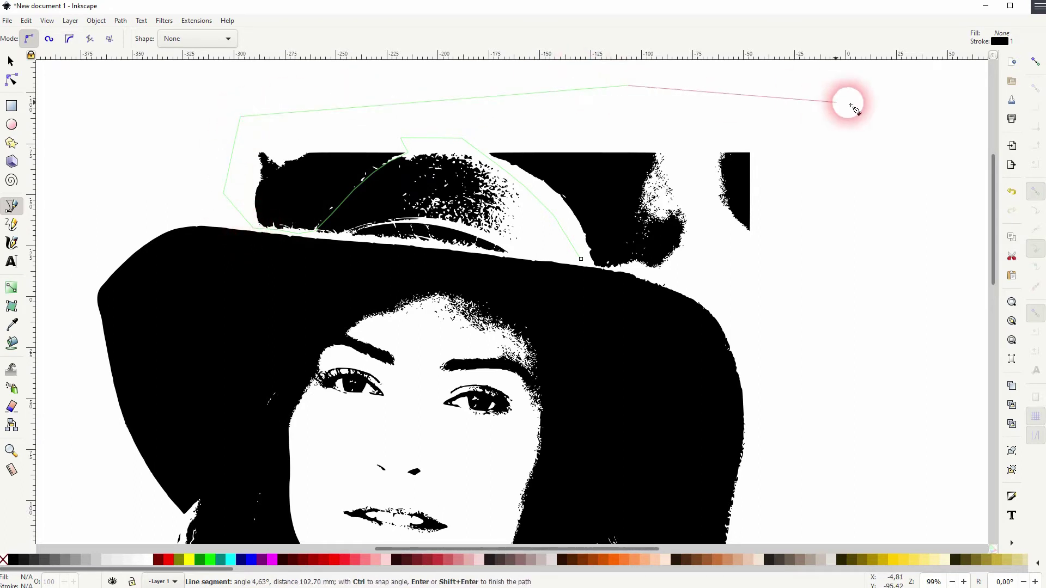
left_click(707, 204)
key("BackSpace")
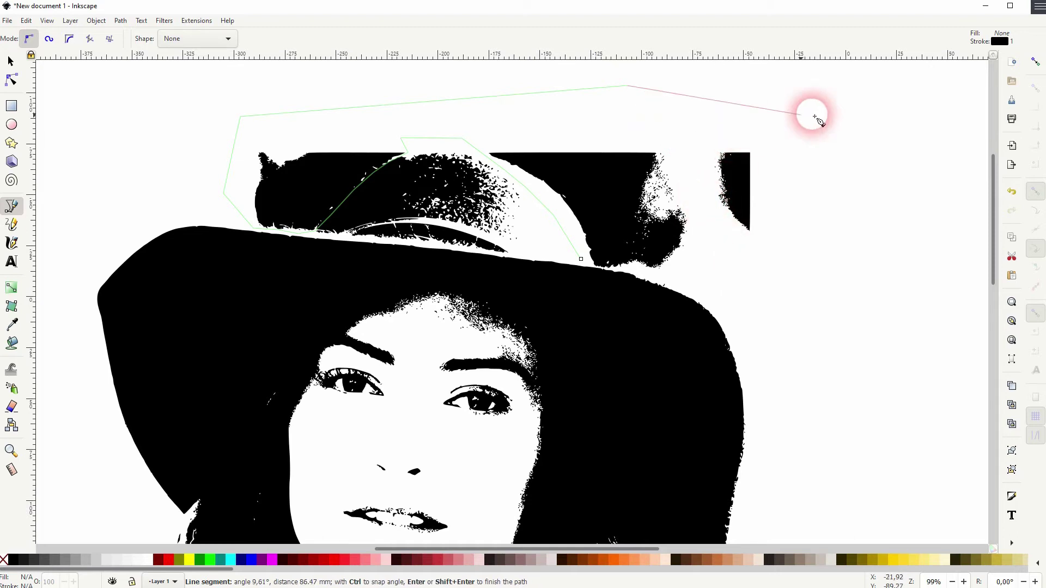
left_click(856, 124)
left_click(824, 301)
left_click(672, 283)
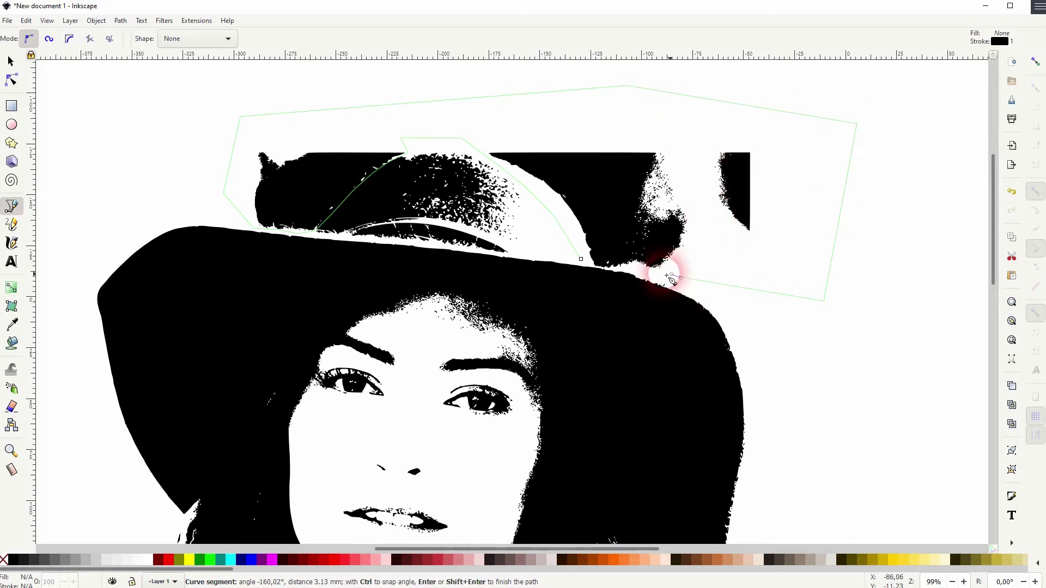
left_click(630, 269)
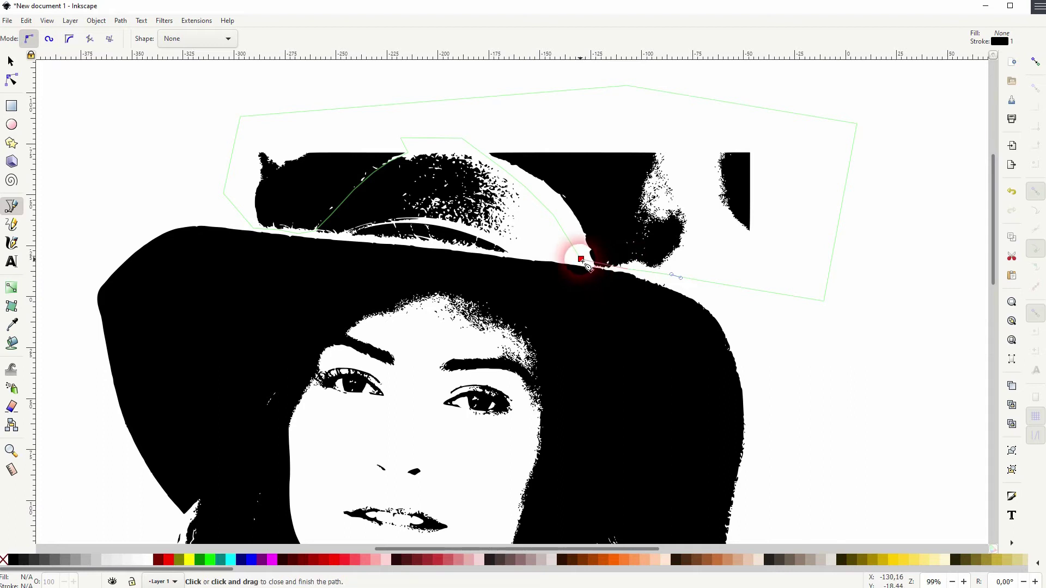
left_click(1034, 63)
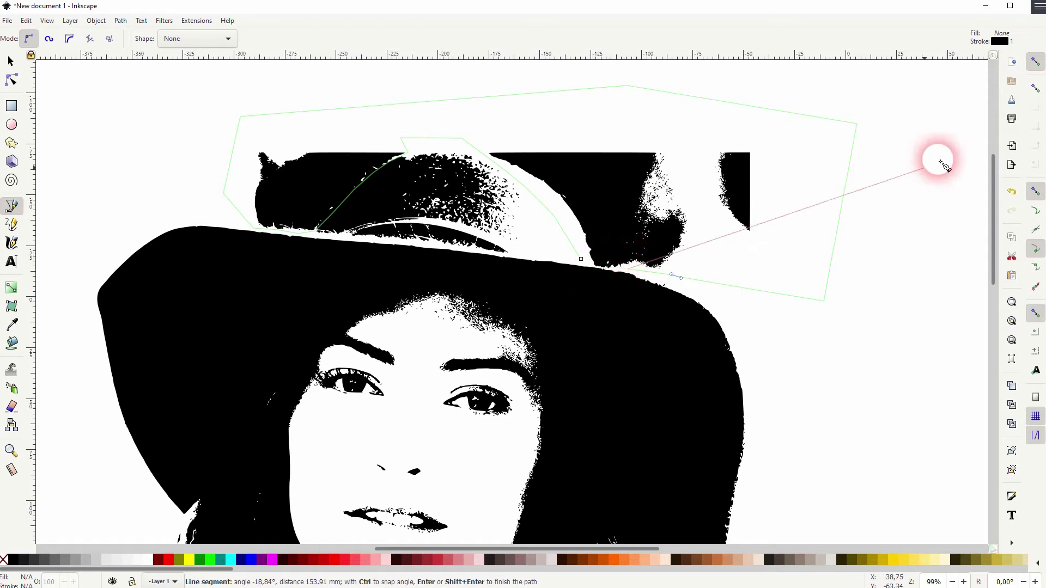
left_click(1035, 63)
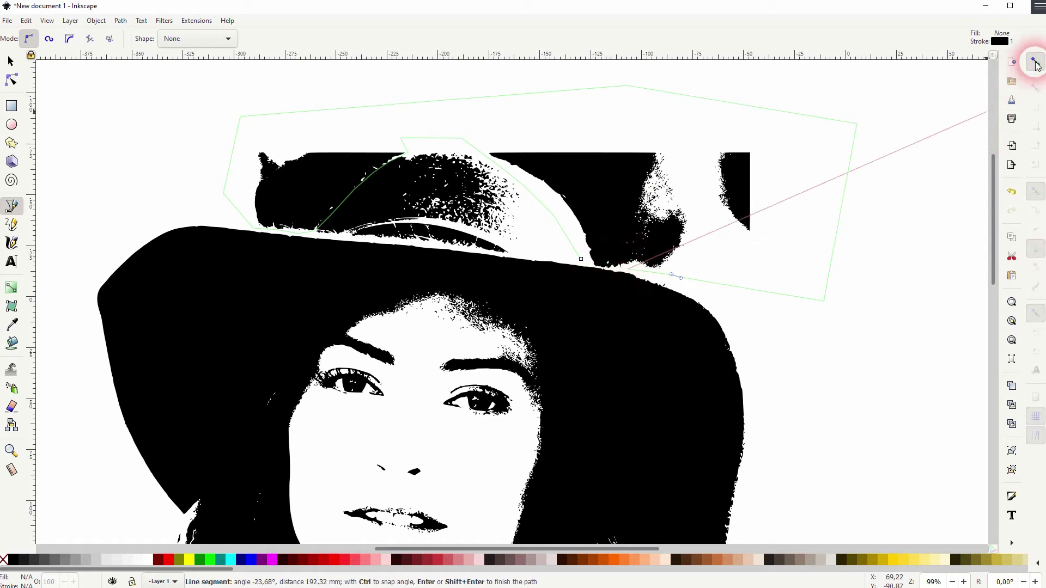
left_click(612, 270)
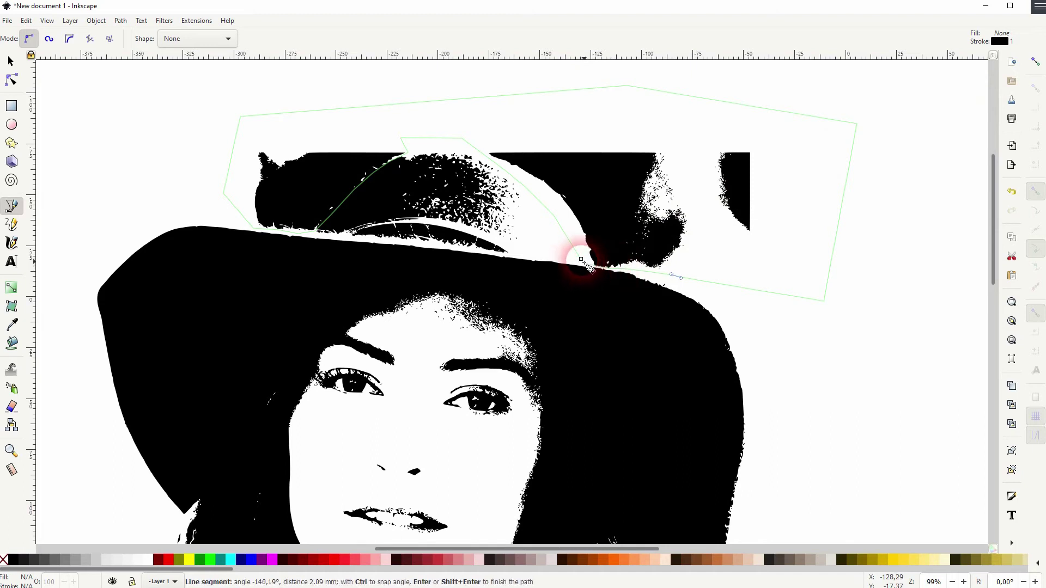
left_click(581, 258)
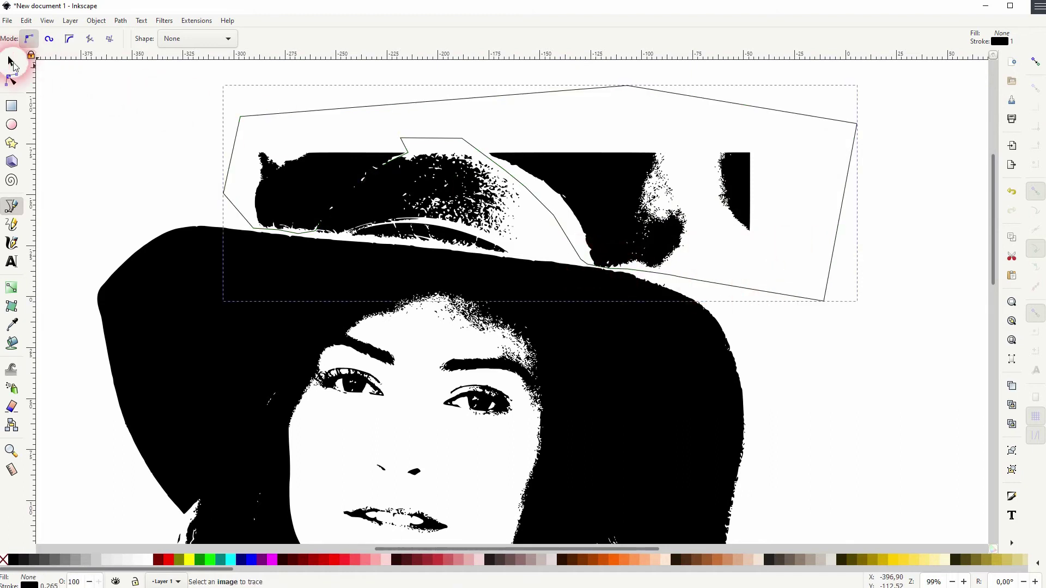
Select the trace and outline and apply Path > Difference to clear the area above the brim.
left_click(10, 62)
scroll(231, 217, "down", 4, "ctrl")
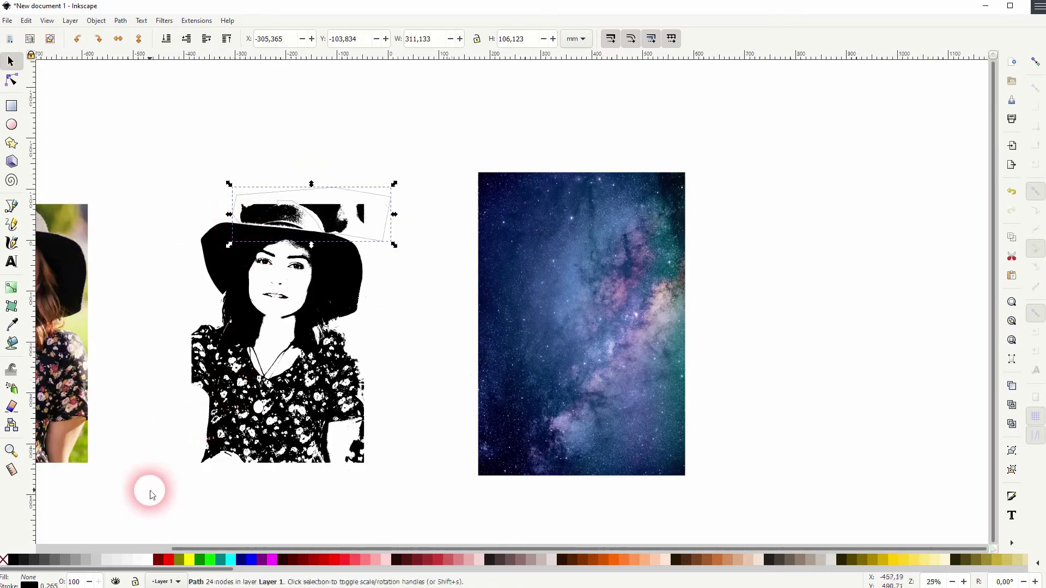
left_click_drag(149, 492, 463, 102)
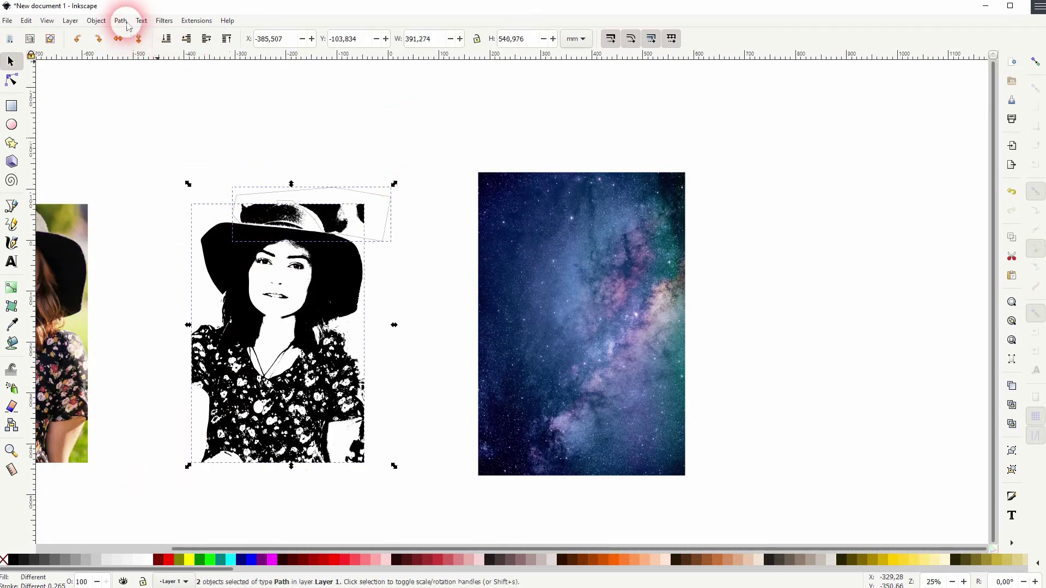
left_click(121, 20)
left_click(158, 85)
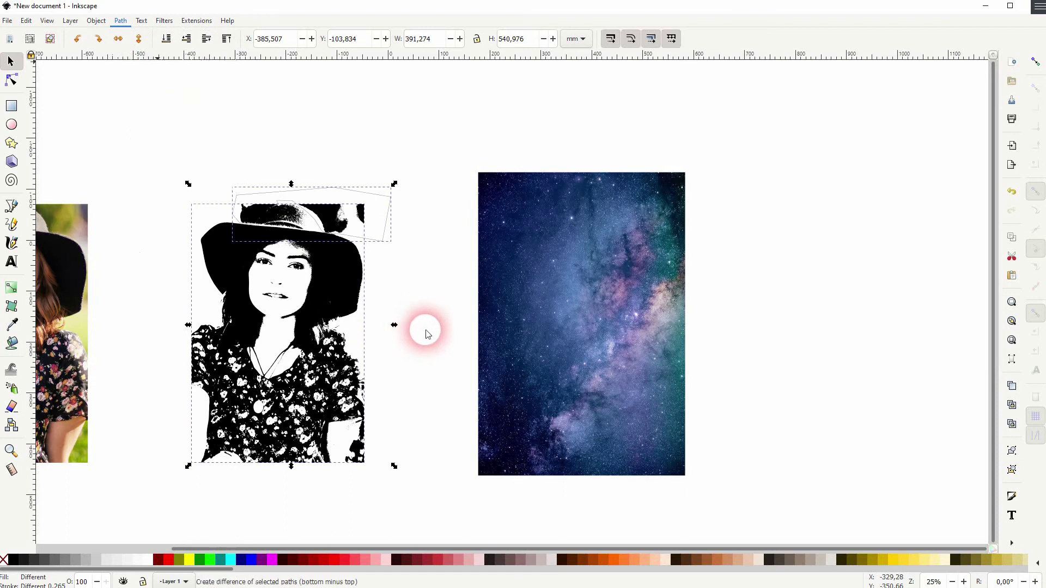
left_click(414, 286)
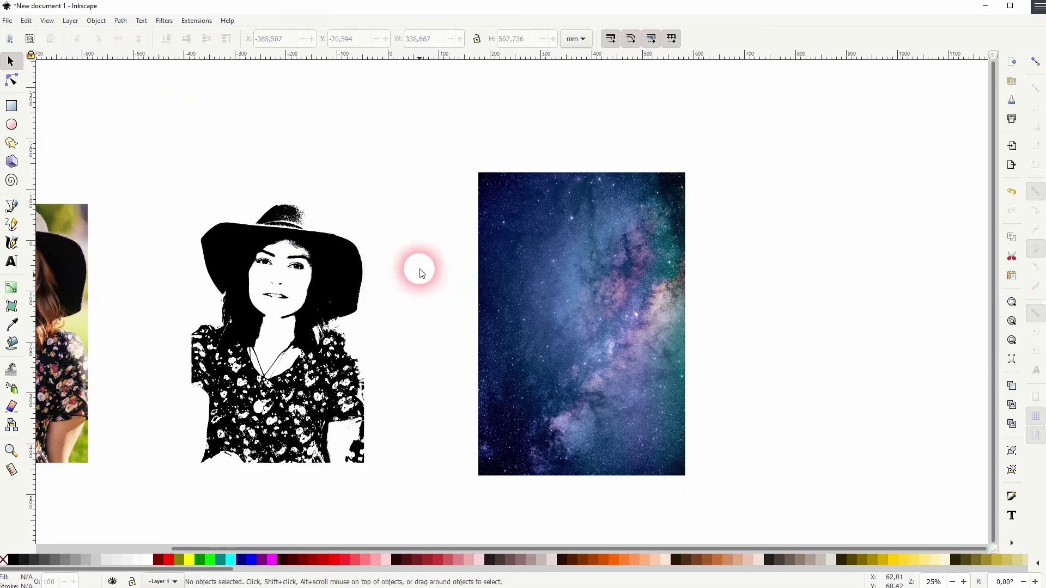
Move the cleaned trace onto the galaxy image and apply Set Clip to both.
mouse_move(285, 292)
left_mouse_down()
mouse_move(596, 274)
mouse_move(584, 281)
left_mouse_up()
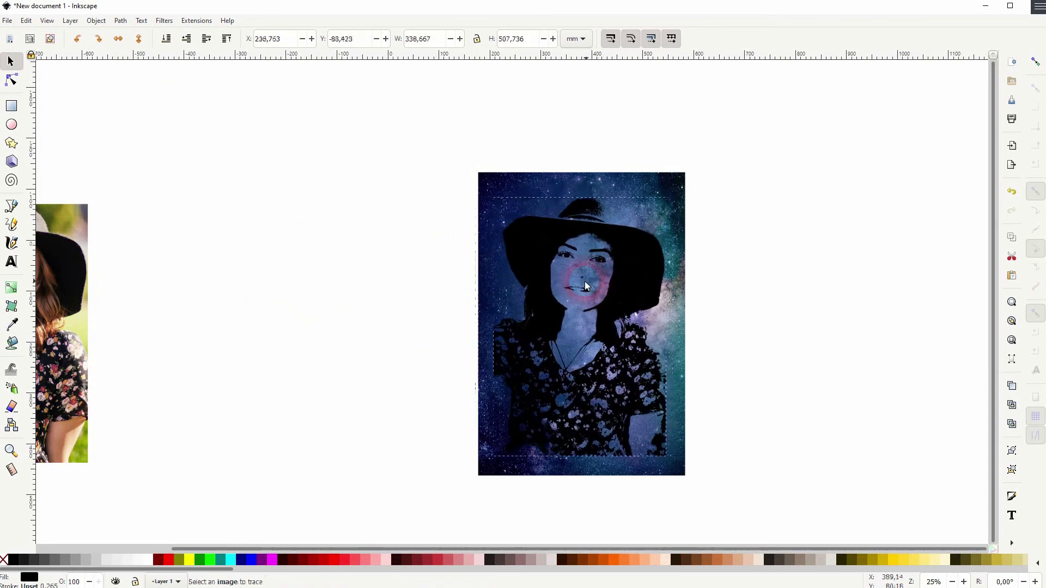
left_click(444, 142)
left_click_drag(433, 122, 737, 508)
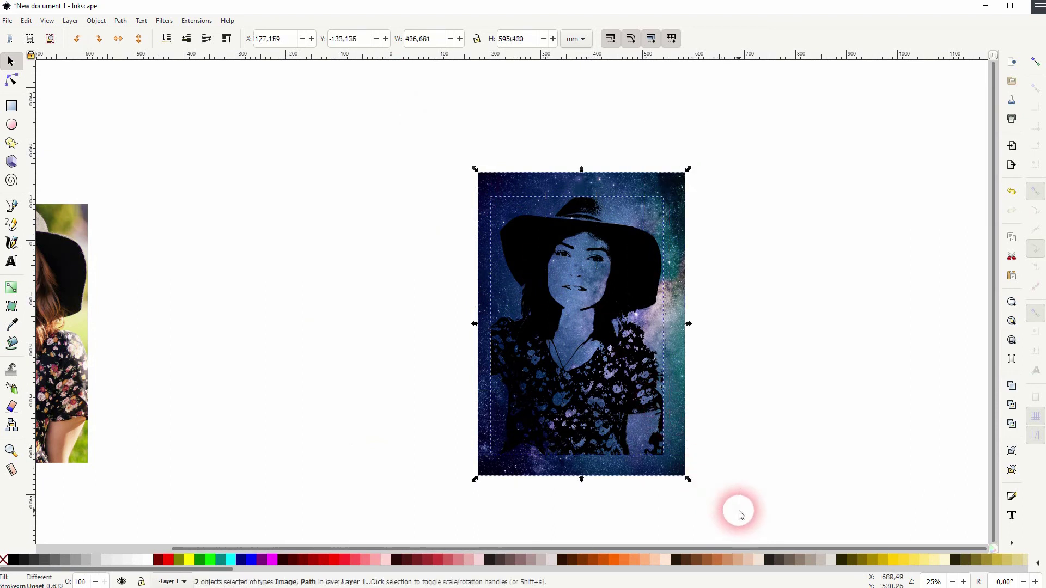
right_click(523, 184)
left_click(632, 453)
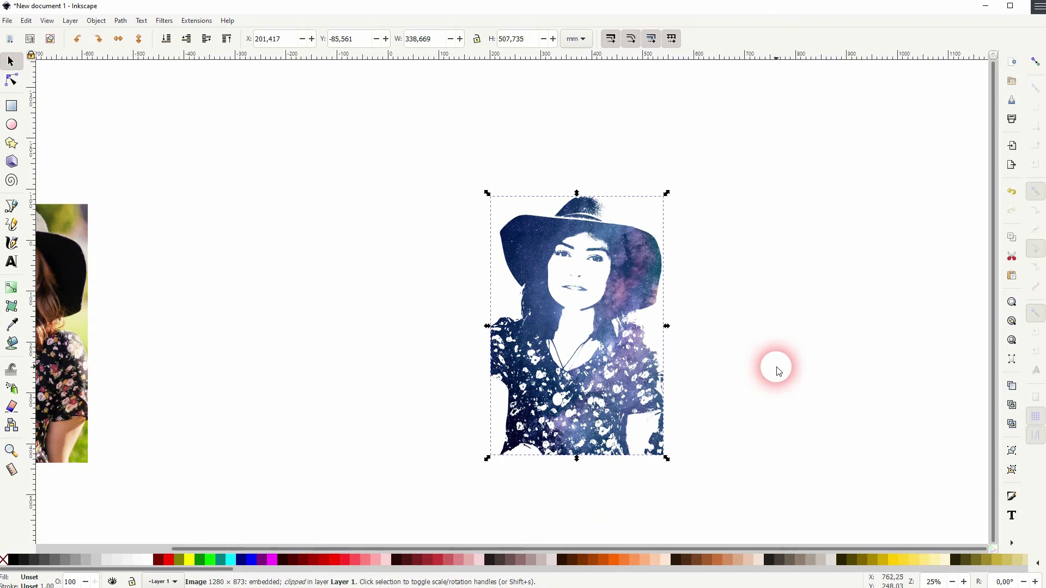
left_click(776, 359)
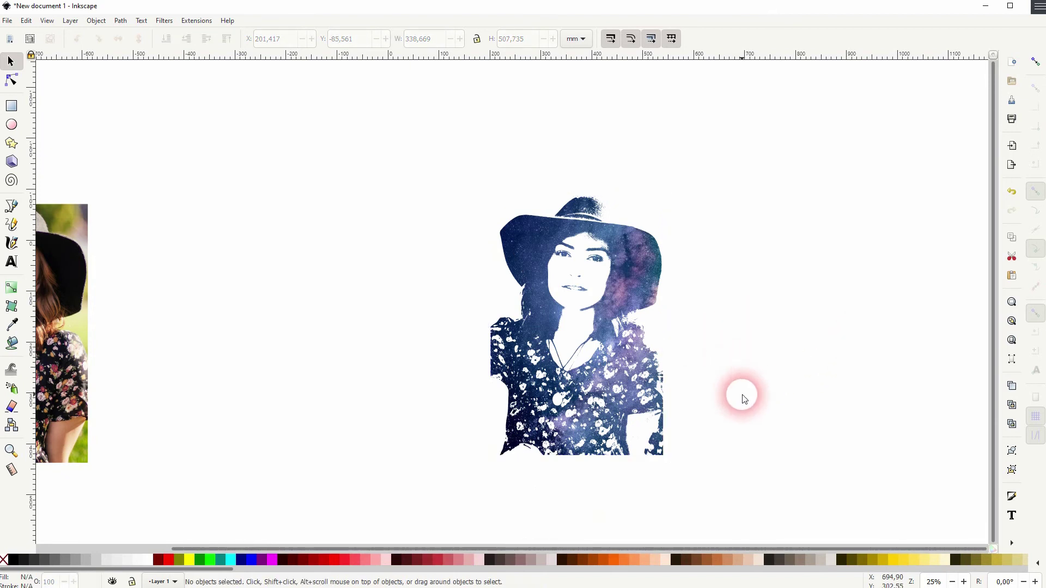
Drag the galaxy-filled silhouette next to the original colour photo for side-by-side comparison.
left_click_drag(743, 397, 710, 271)
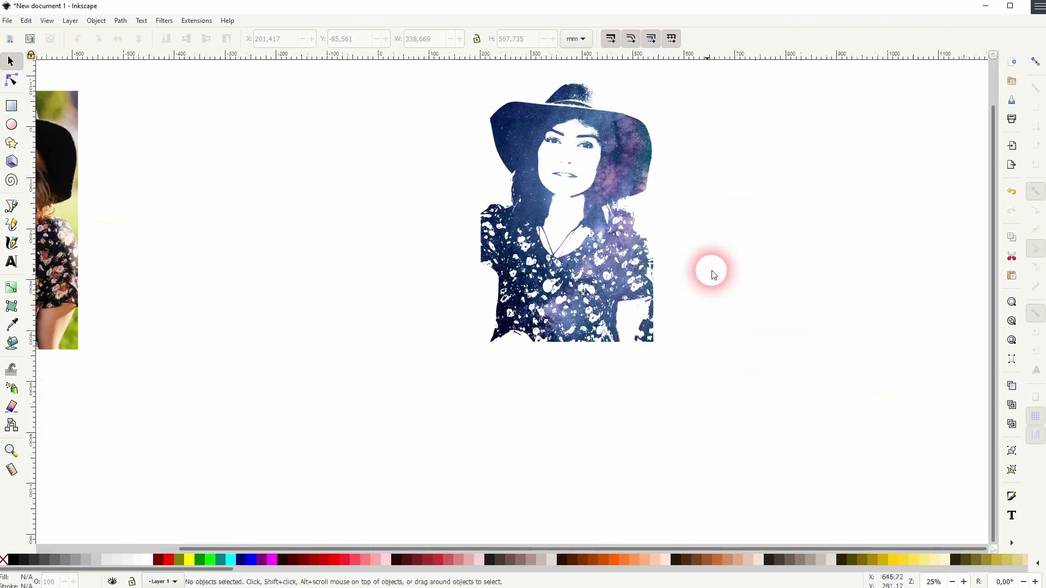
left_click(569, 356)
left_click_drag(569, 356, 626, 389)
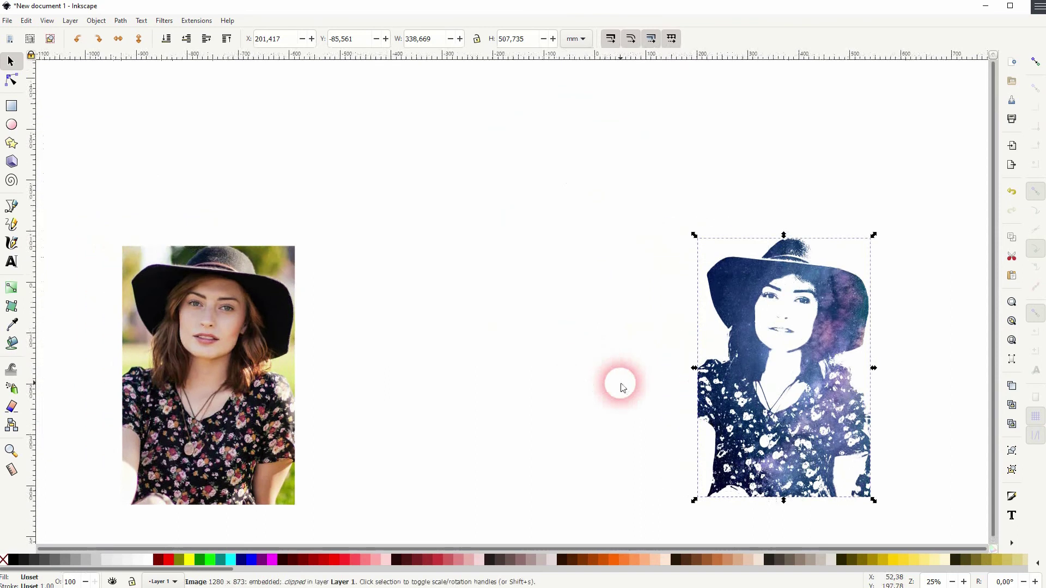
left_click_drag(787, 292, 404, 299)
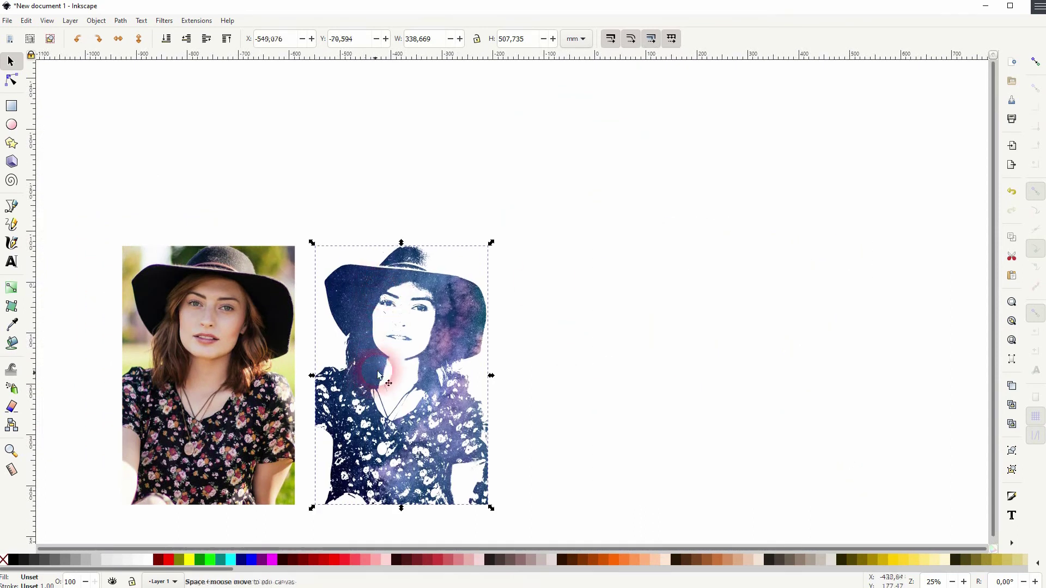
left_click_drag(379, 375, 541, 309)
left_click_drag(670, 320, 707, 323)
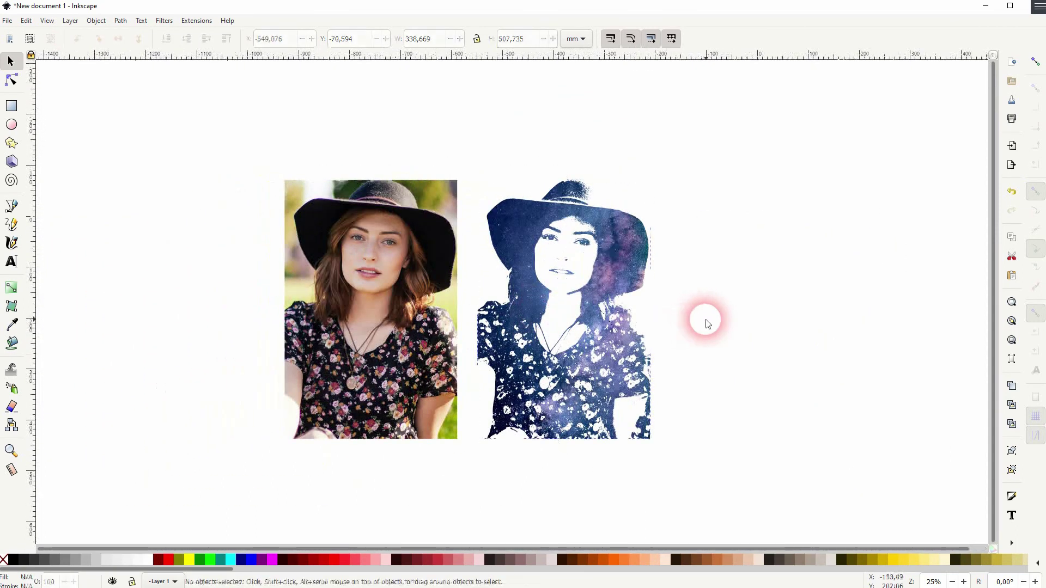